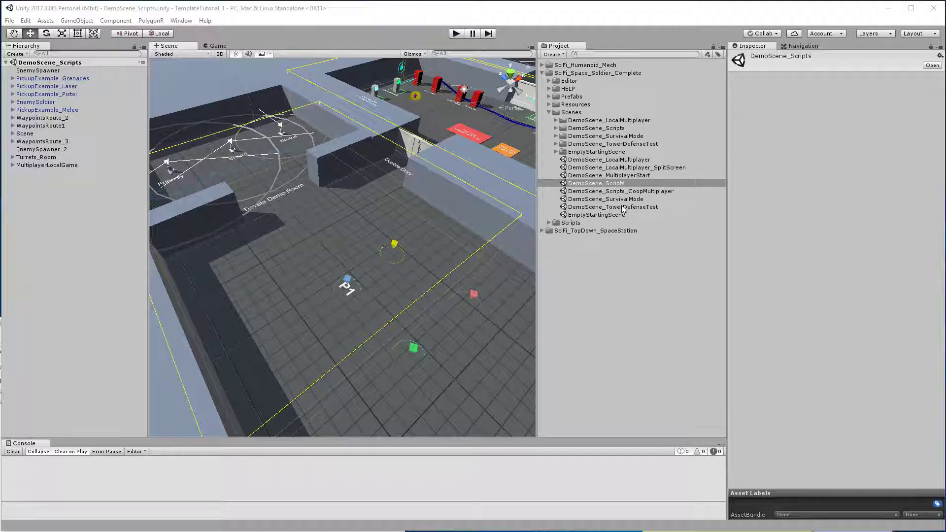
Step: Select the EmptyStartingScene asset in the project's Scenes folder
click(609, 216)
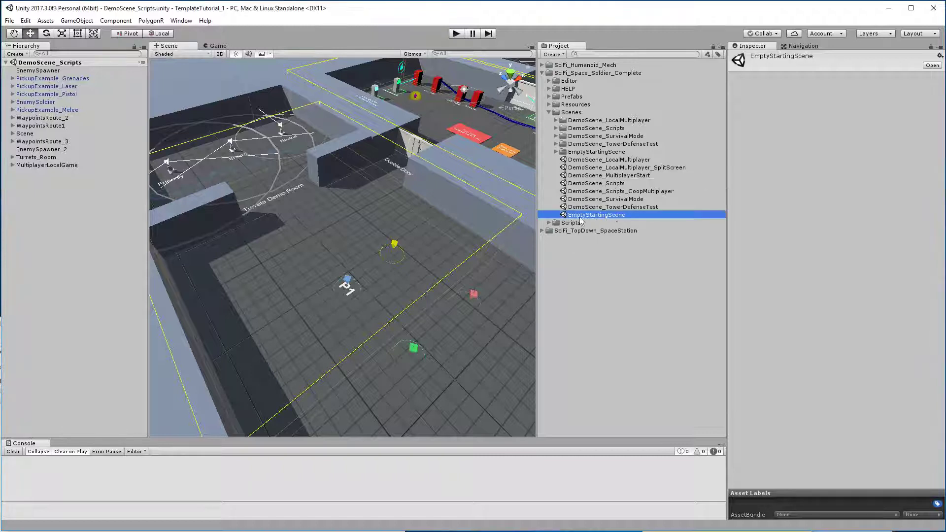
Step: Open EmptyStartingScene, zoom toward the Enemy Spawner, and select SinglePlayerLocalGame showing spawns P1–P4
double_click(624, 217)
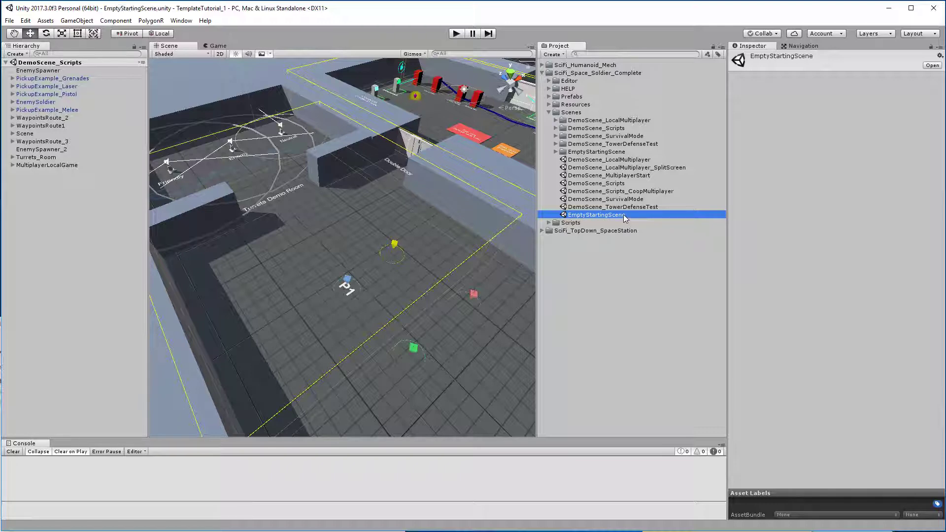
alt+drag(291, 334, 294, 262)
alt+right_drag(294, 262, 307, 307)
alt+drag(306, 307, 315, 250)
scroll(311, 271, up, 3)
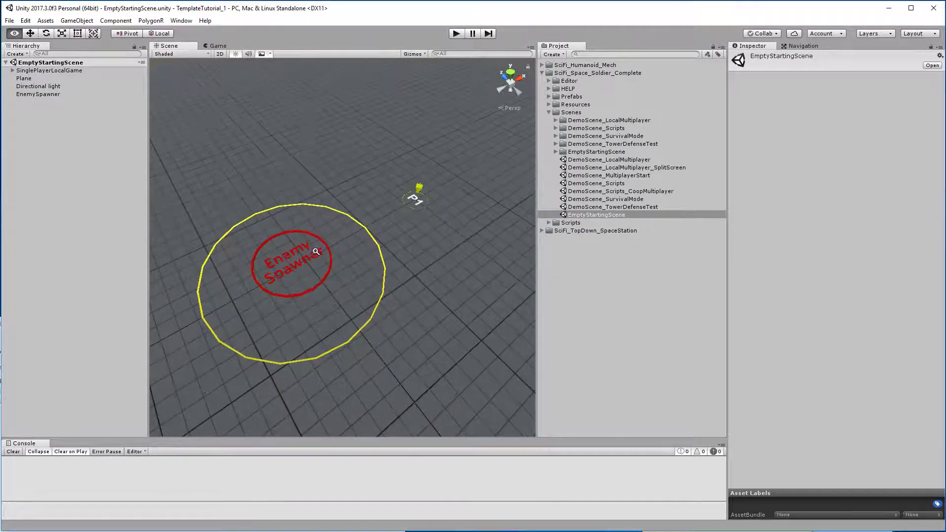
click(13, 71)
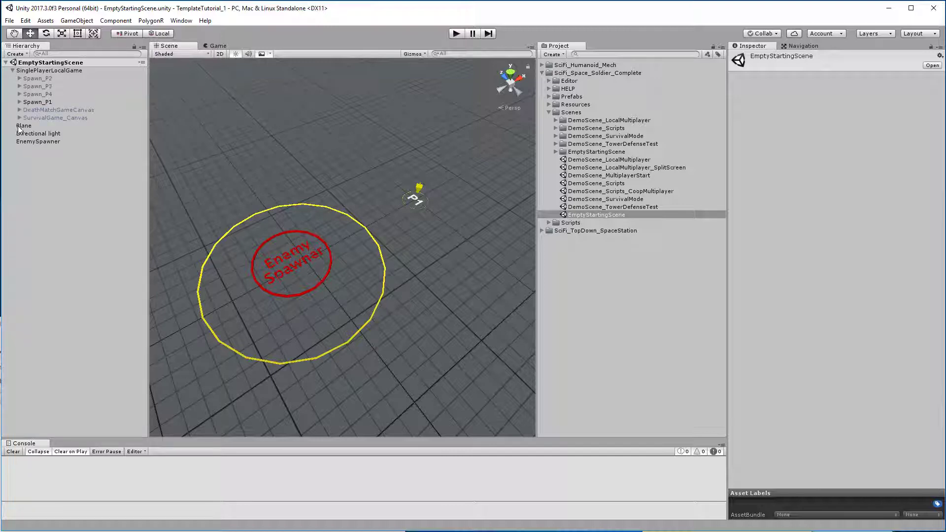
click(42, 71)
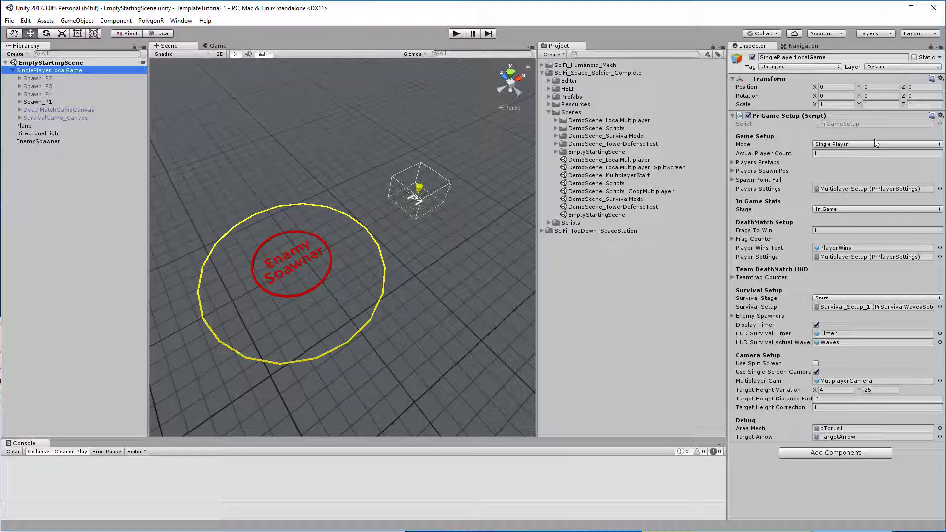
Step: Keep Single Player mode and expand the Players Prefabs and Players Spawn Pos (Spawn_P1–P4) lists
click(841, 145)
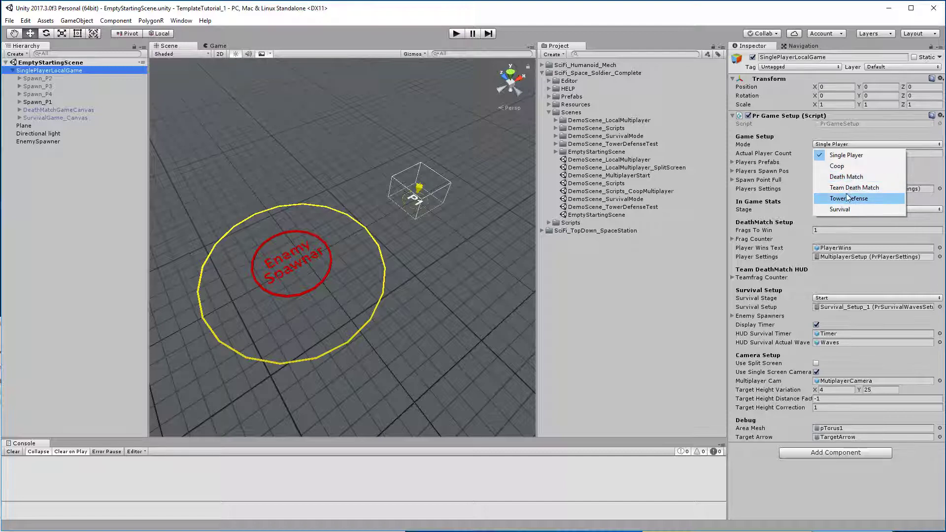
click(767, 122)
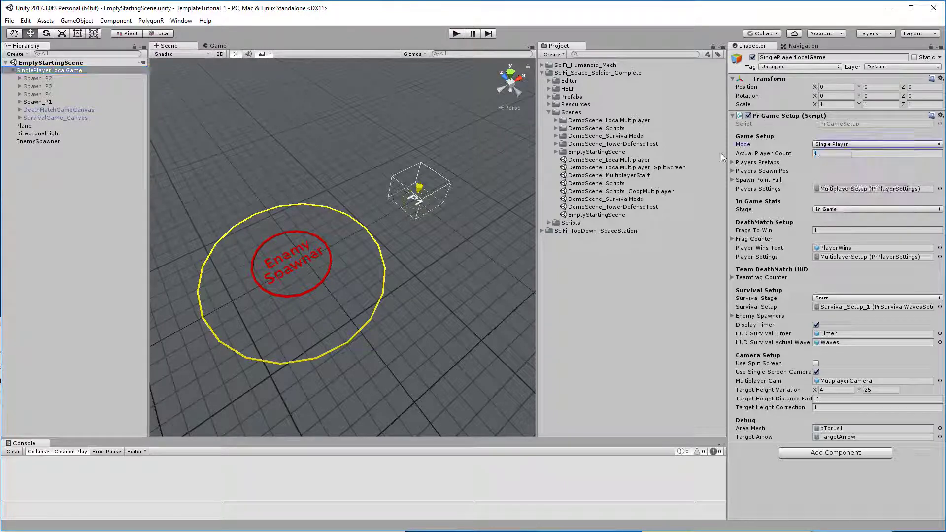
click(818, 154)
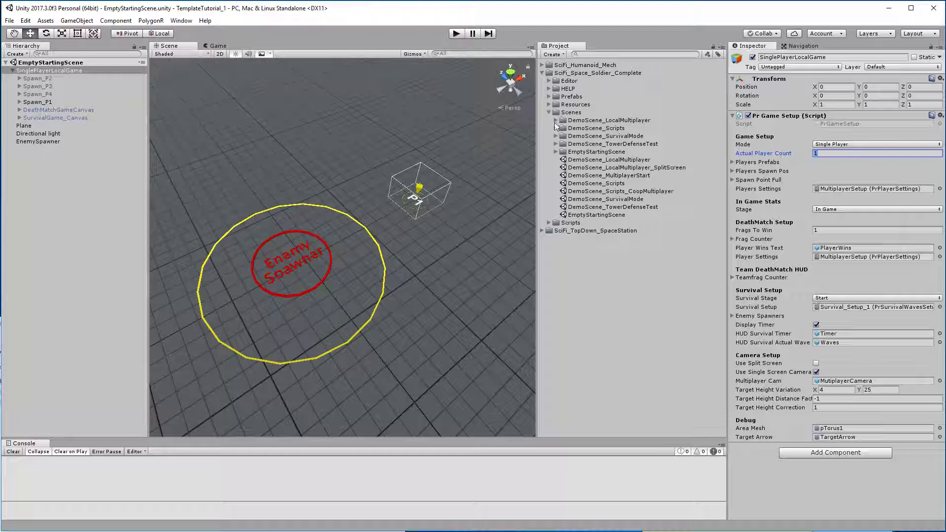
click(732, 163)
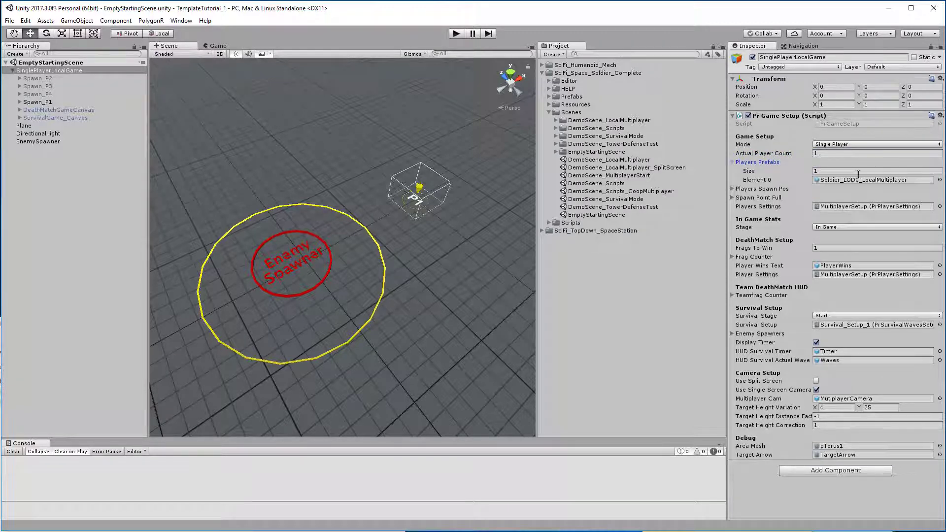
click(732, 189)
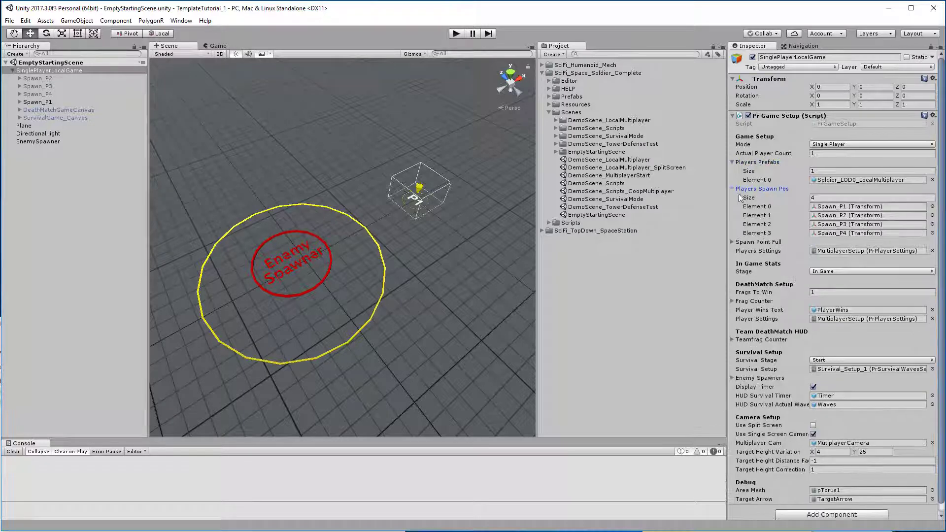
click(838, 210)
alt+right_drag(327, 194, 187, 158)
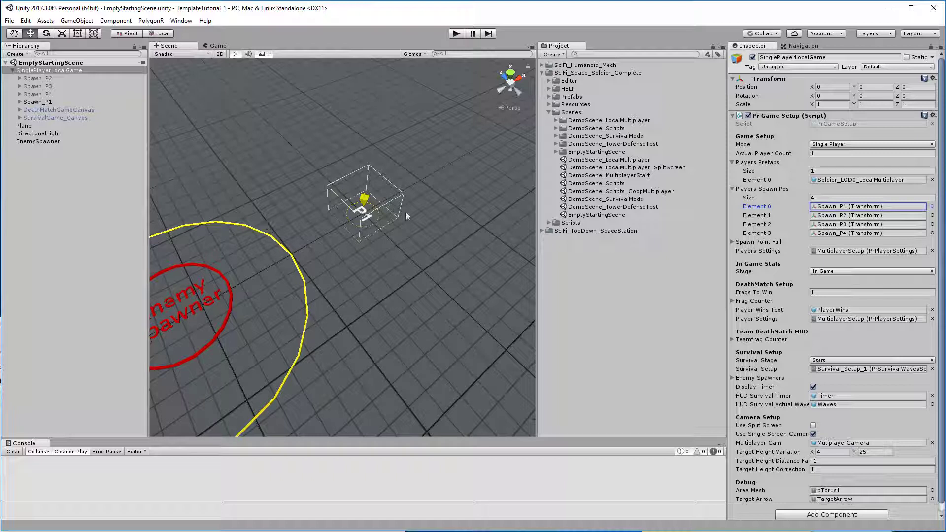
Step: Try Actual Player Count and Players Prefabs size 4, then reset both to 1
click(825, 153)
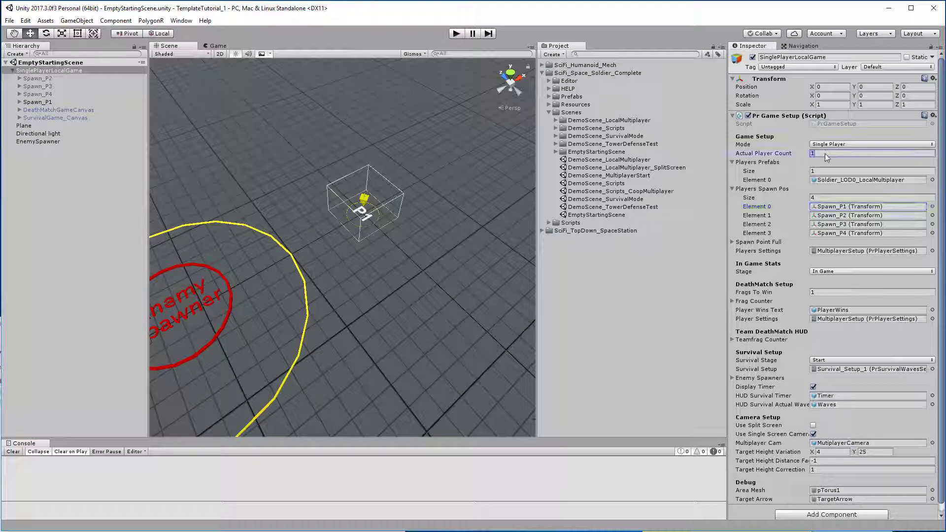
text(4)
click(838, 170)
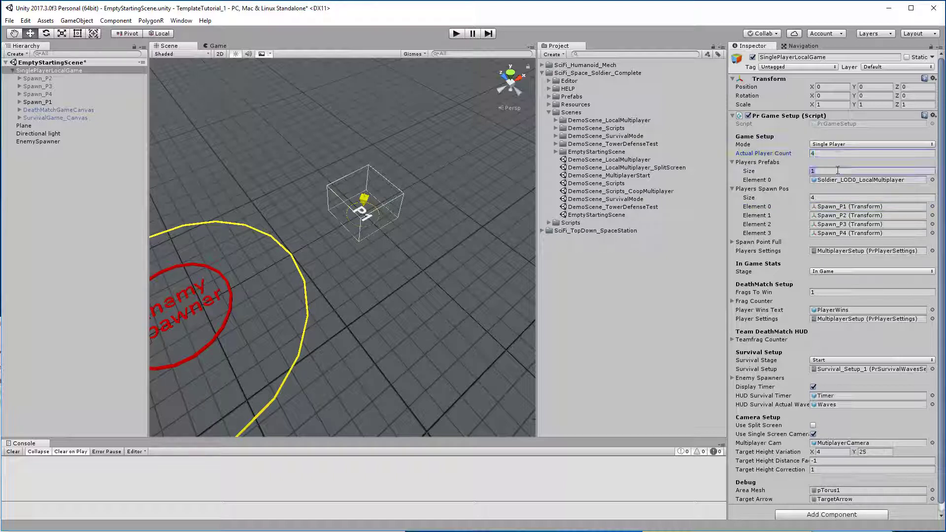
text(4)
key(Return)
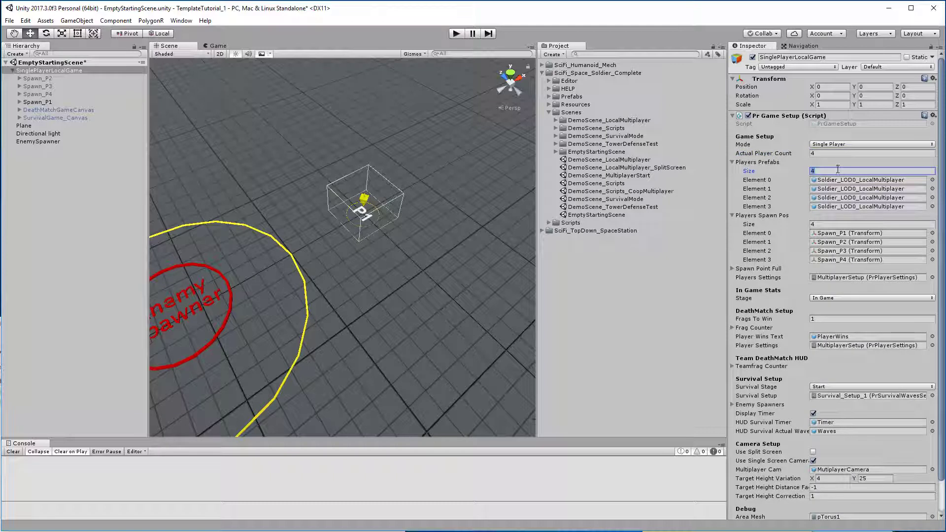
text(1)
key(Return)
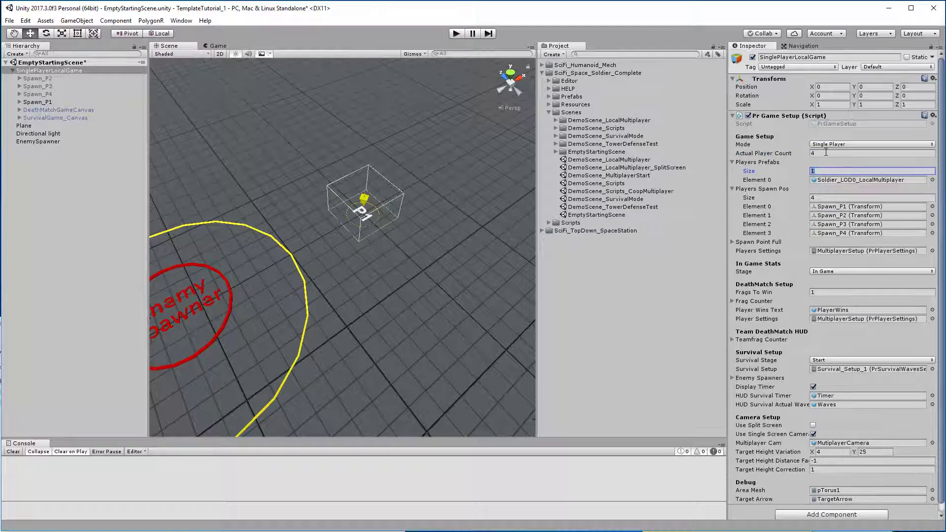
click(825, 152)
text(1)
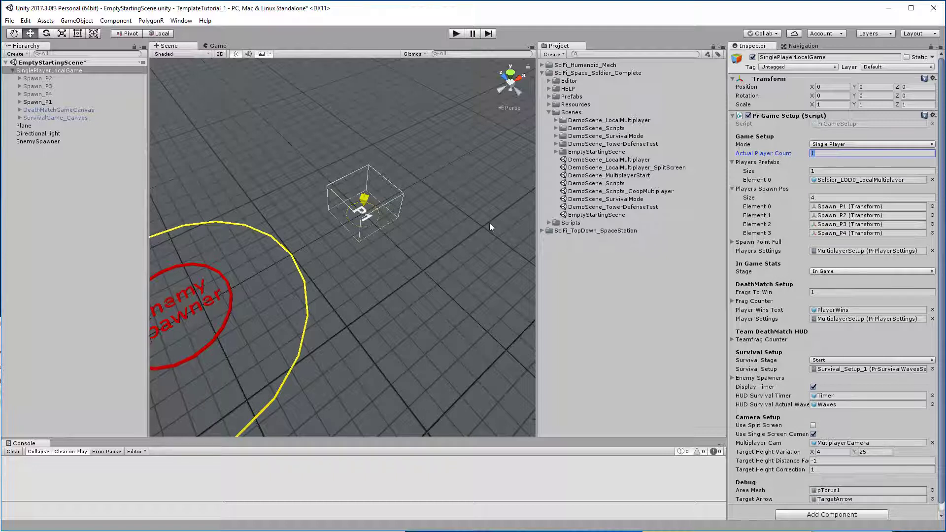
click(845, 273)
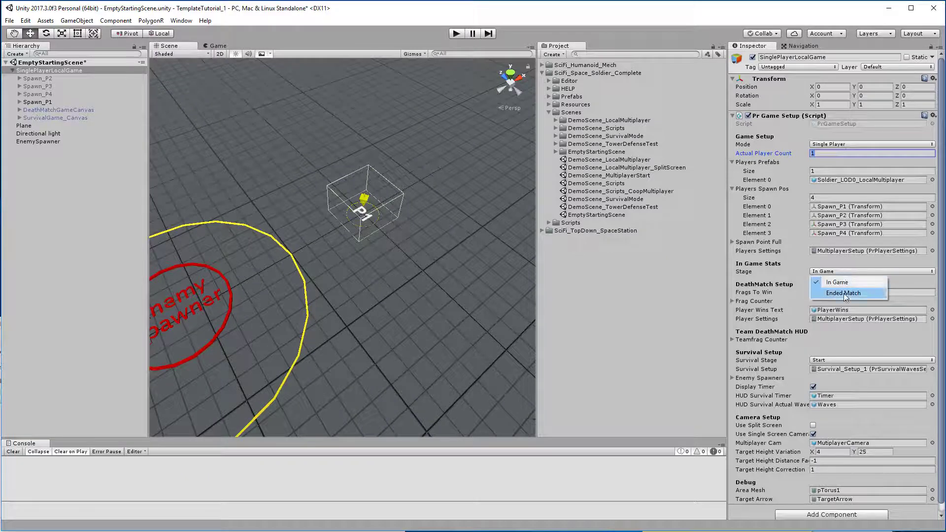
click(839, 271)
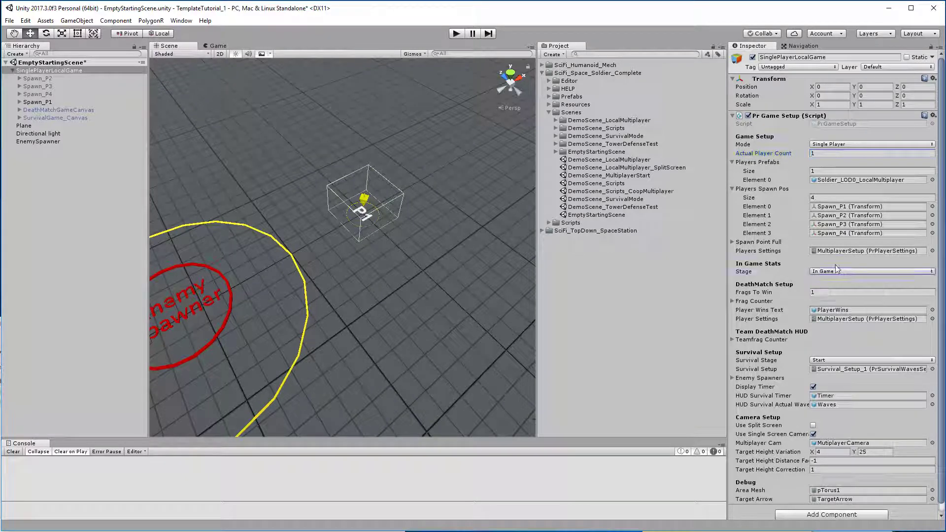
click(751, 276)
scroll(785, 390, down, 1)
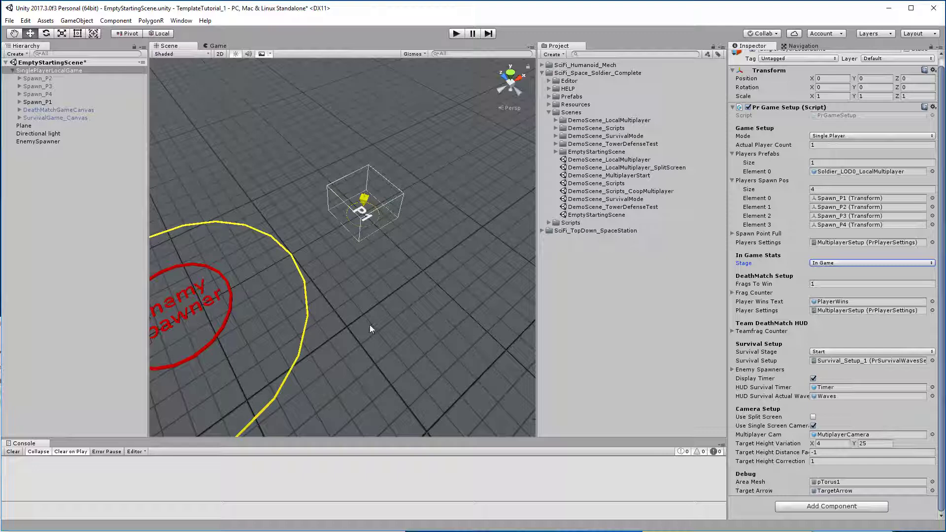
scroll(370, 324, down, 3)
middle_drag(281, 292, 367, 277)
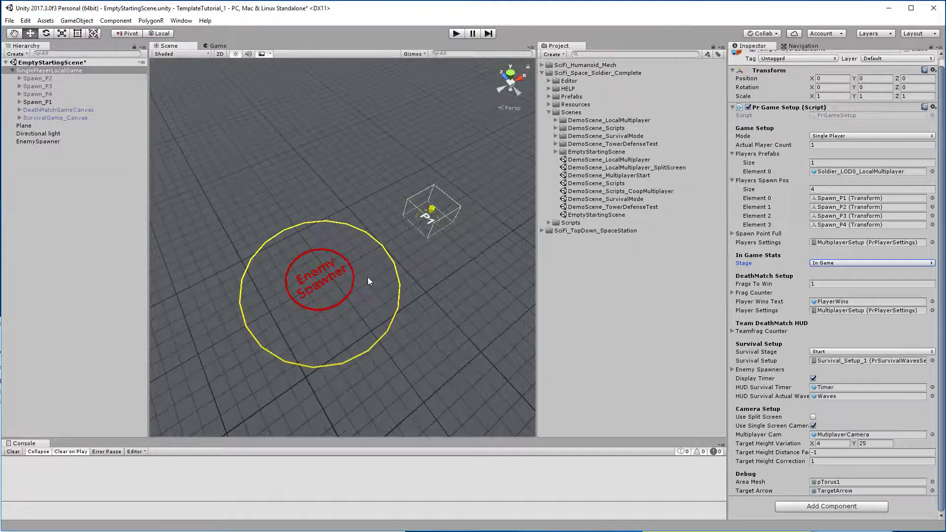
Step: Inspect the Soldier_LOD0 and Soldier_LOD0_LocalMultiplayer prefabs, then run and stop a Play-mode test
click(889, 170)
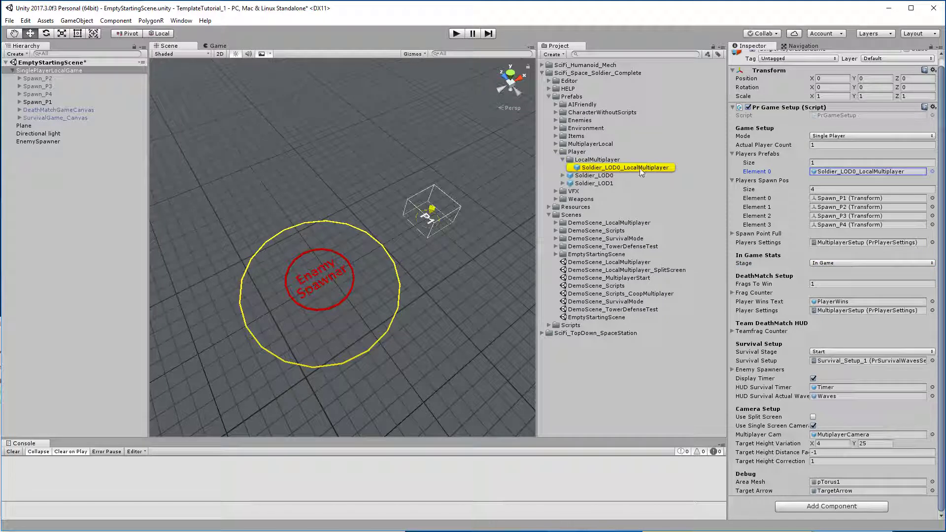
click(602, 177)
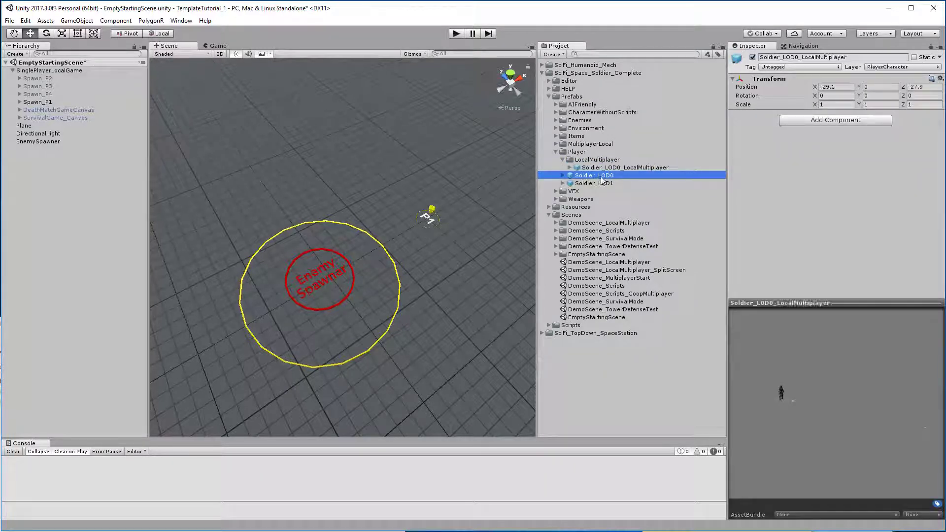
key(Up)
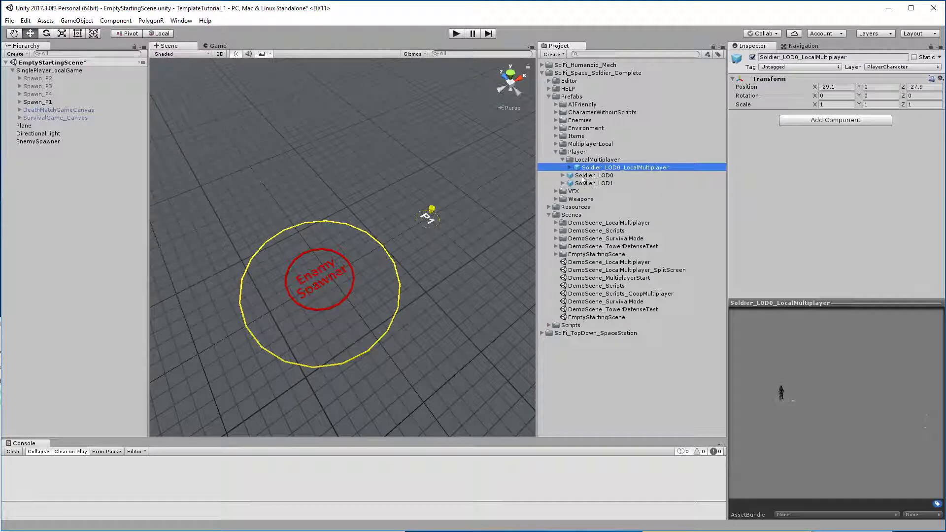
click(64, 72)
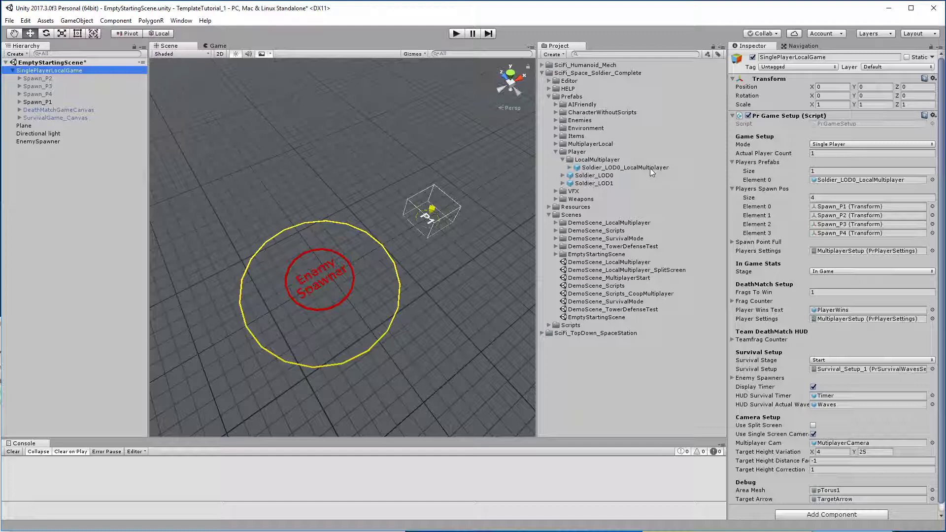
click(637, 167)
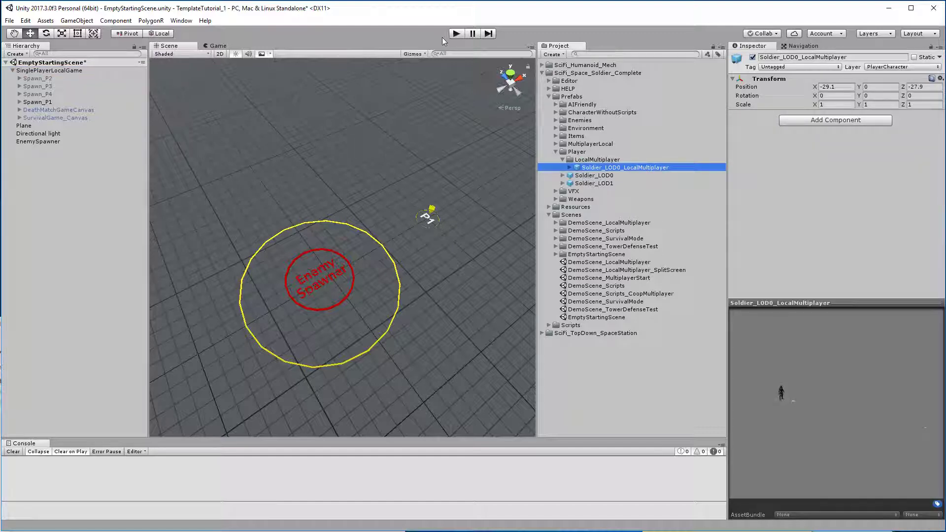
click(454, 33)
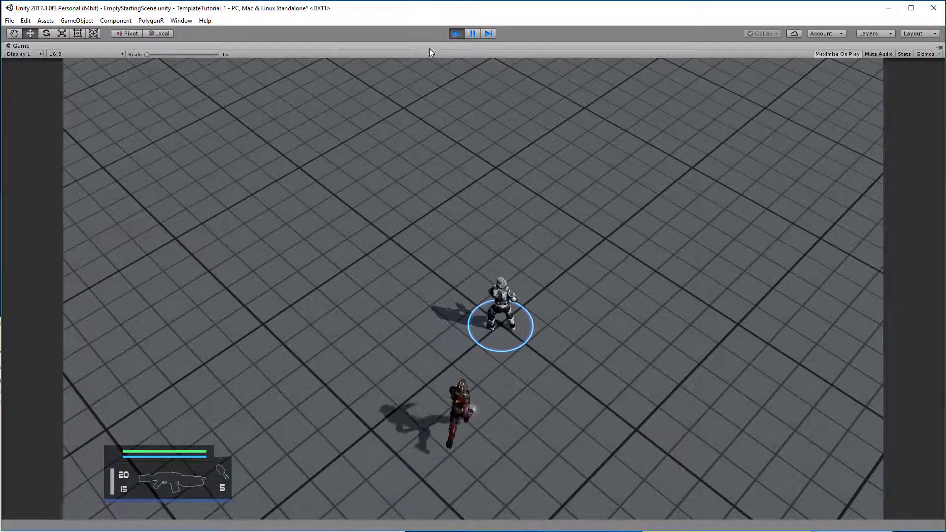
click(453, 37)
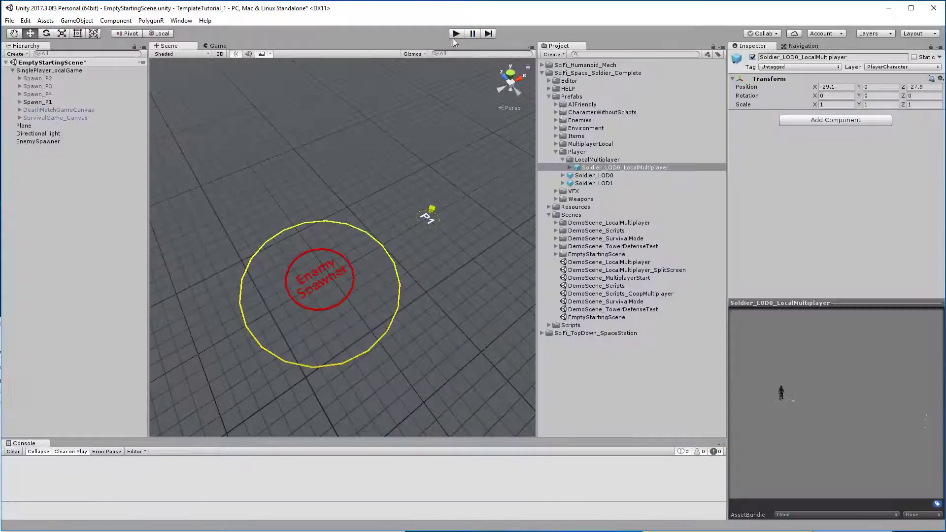
Step: Assign Soldier_LOD0 to Players Prefabs Element 0 and play-test the scene
click(47, 71)
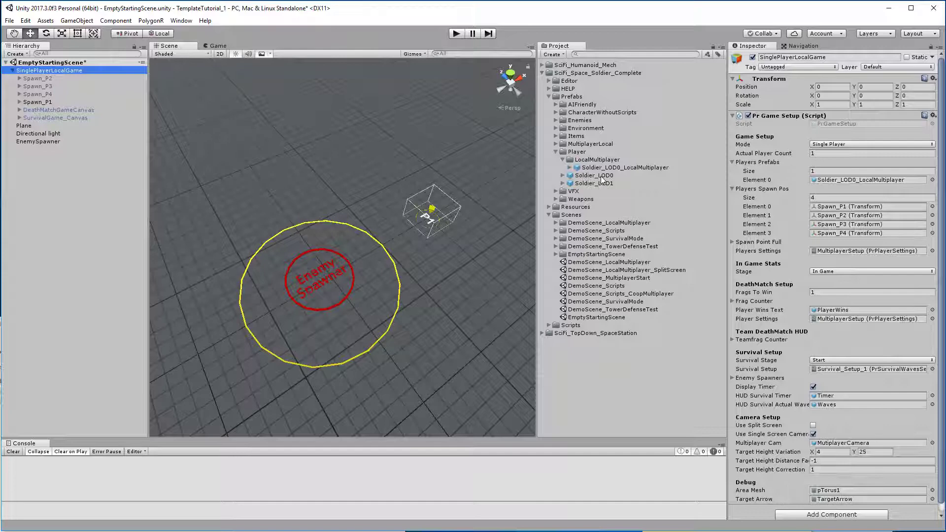
drag(594, 176, 872, 179)
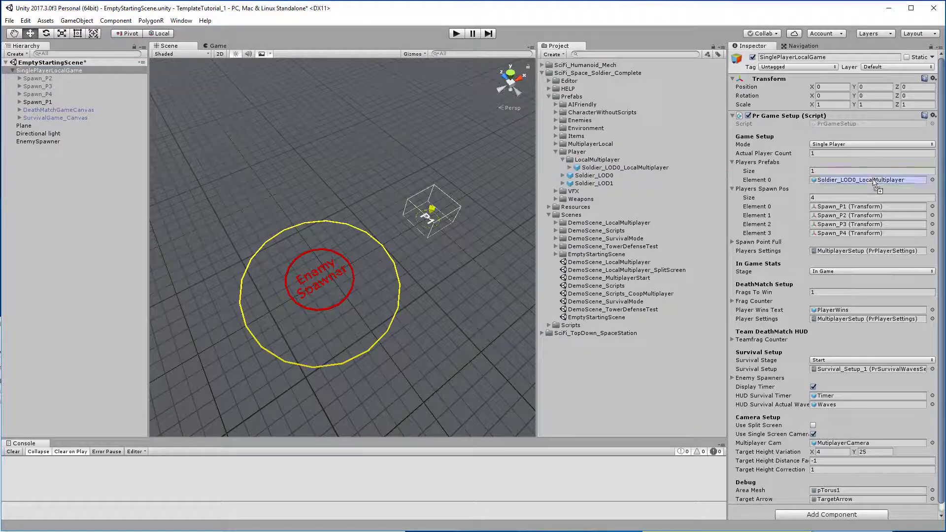
click(461, 37)
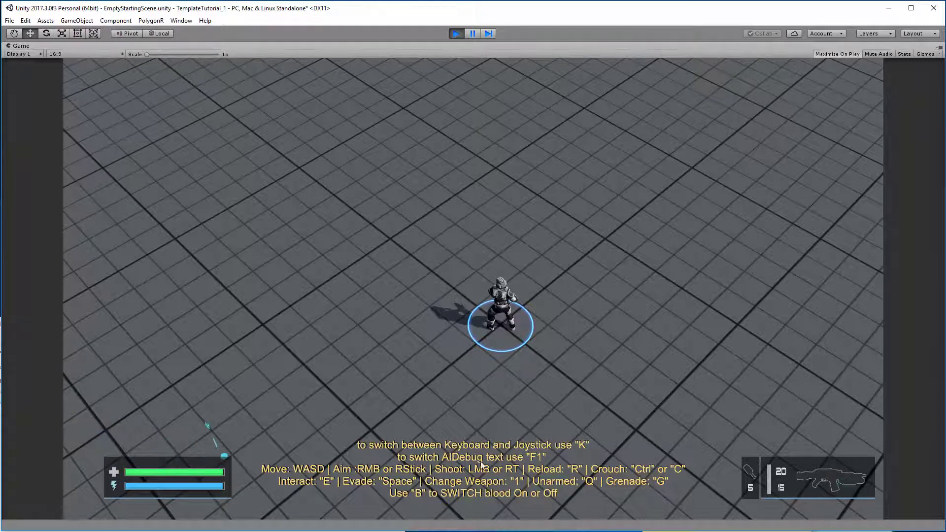
click(456, 34)
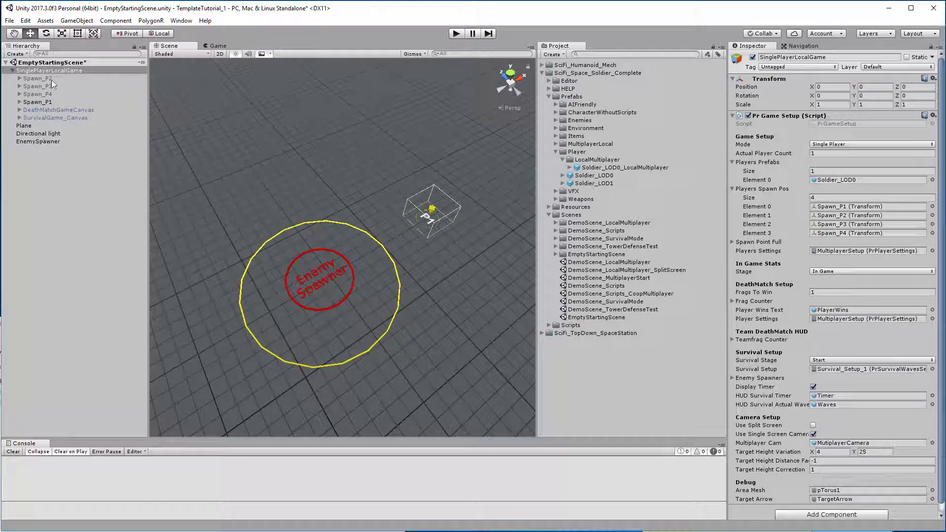
Step: Delete the EnemySpawner from EmptyStartingScene, then browse the Player, Environment and Enemies prefab folders
click(61, 143)
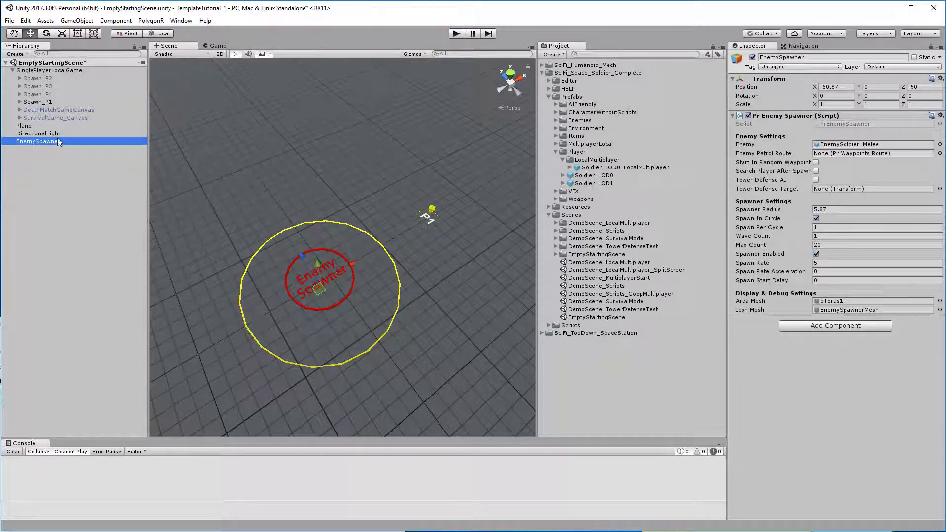
key(Delete)
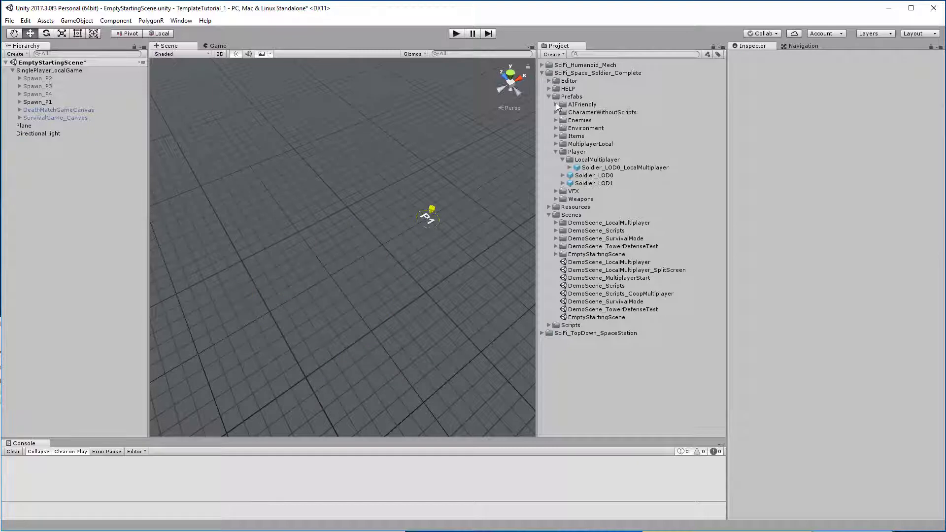
click(555, 151)
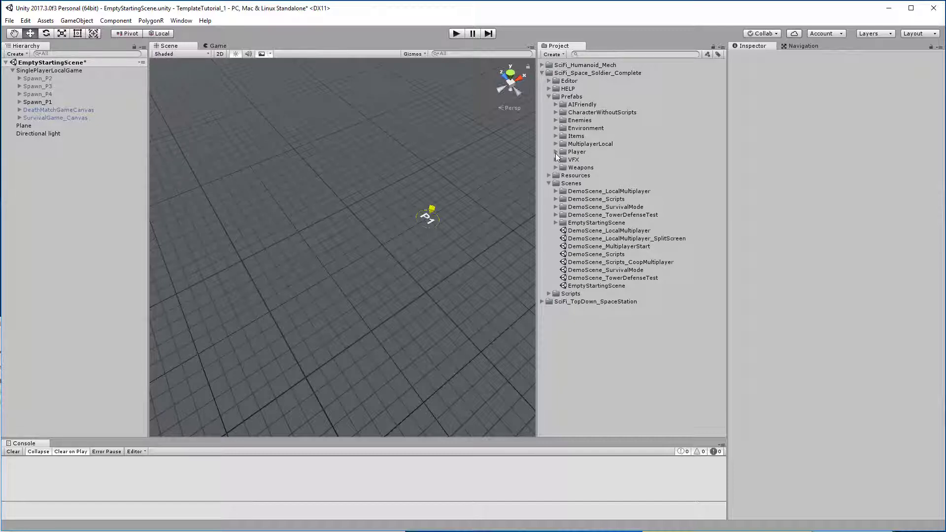
click(556, 128)
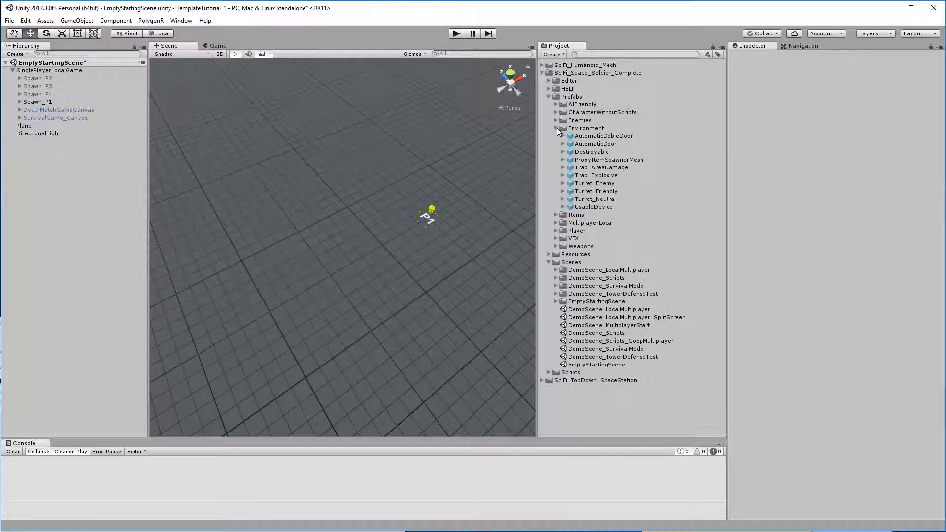
click(556, 128)
click(556, 121)
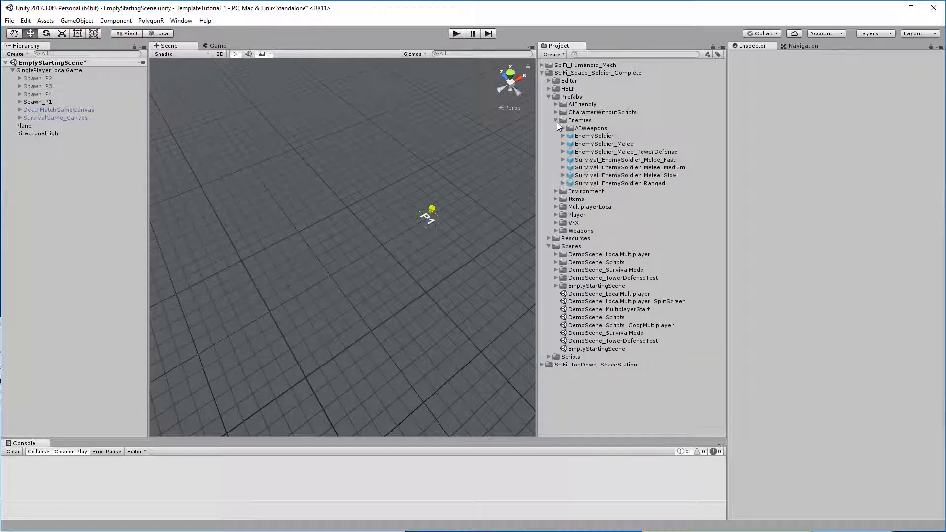
click(556, 121)
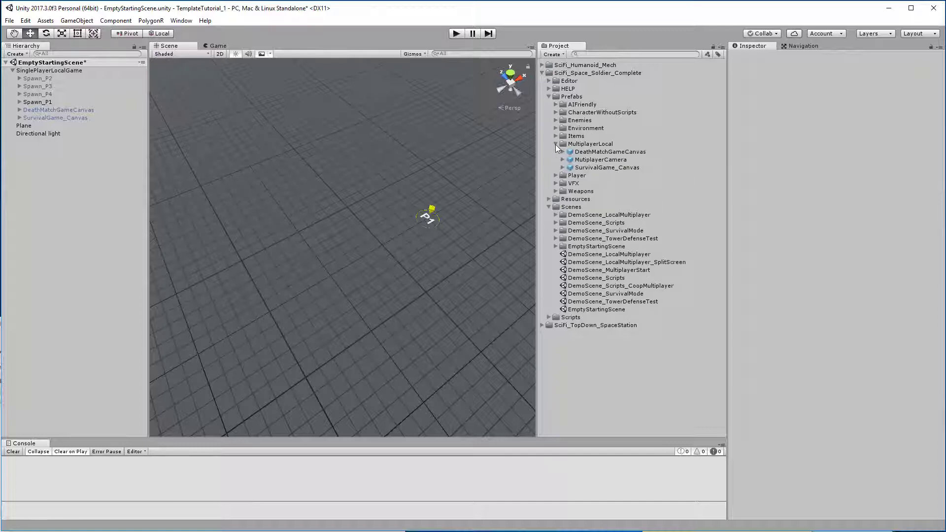
Step: Browse the MultiplayerLocal, Weapons, AIFriendly, CharacterWithoutScripts, Enemies, Environment and Items prefab folders
click(555, 144)
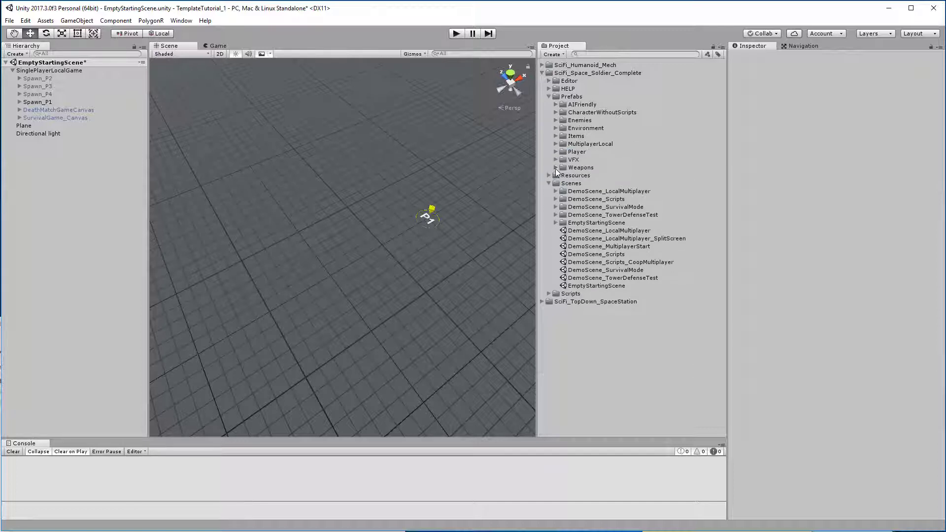
click(555, 167)
click(555, 168)
click(555, 104)
click(555, 105)
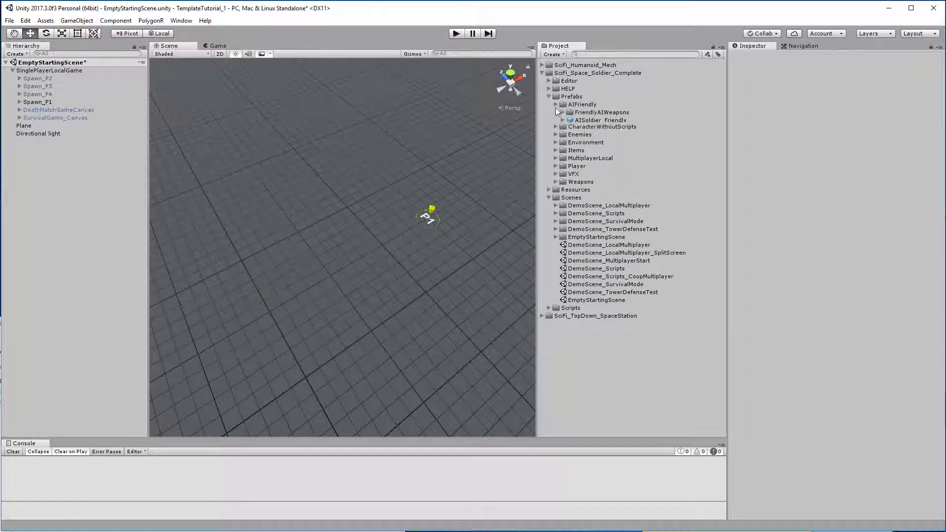
click(556, 112)
click(556, 113)
click(558, 121)
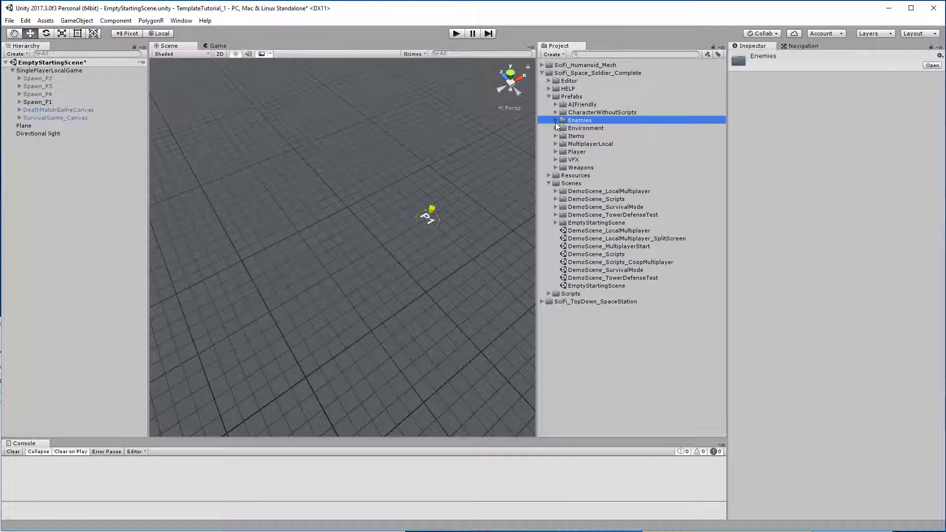
click(554, 121)
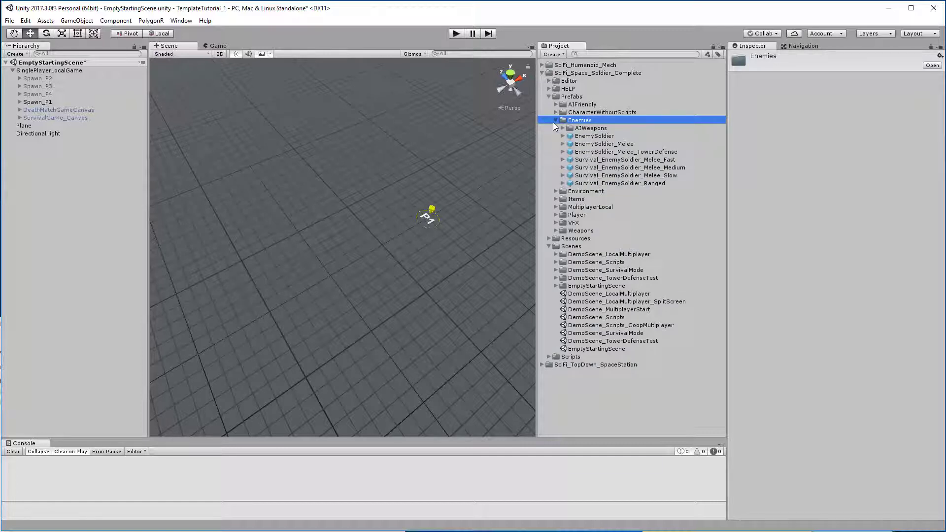
click(553, 122)
click(554, 131)
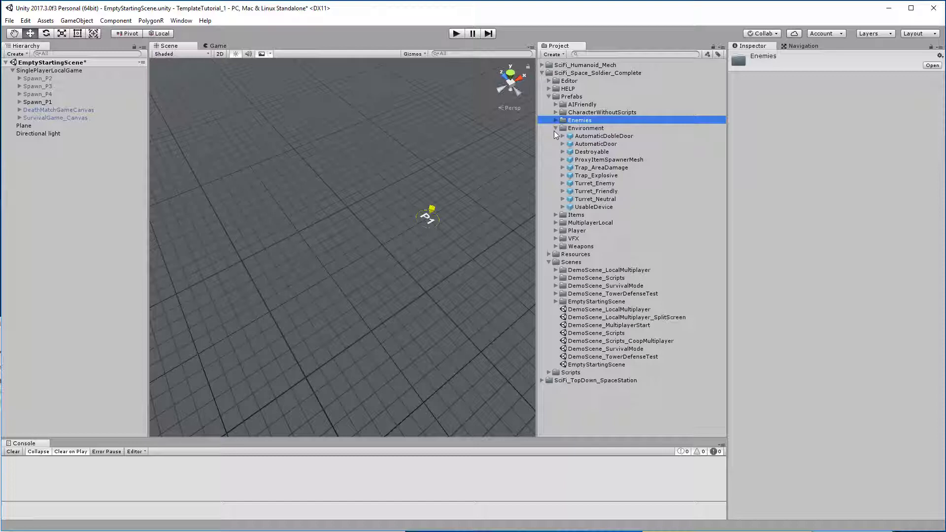
click(555, 130)
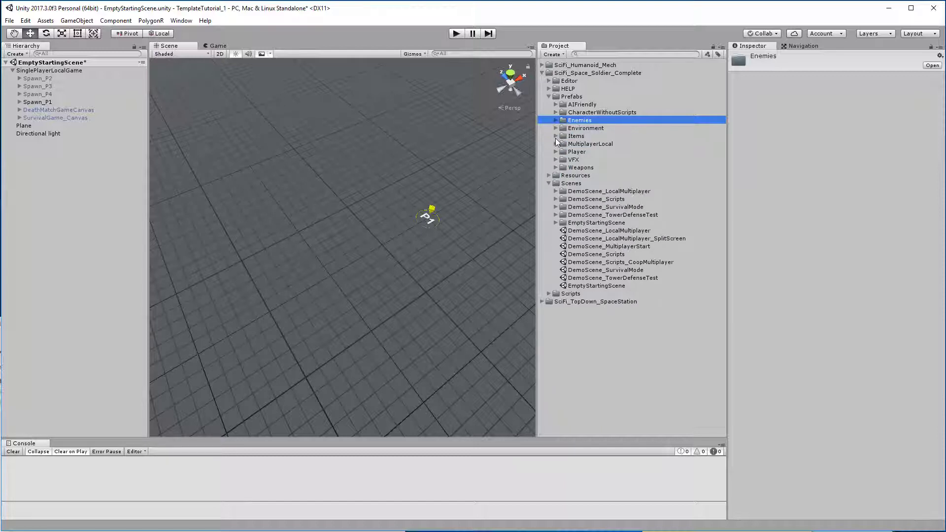
click(555, 136)
click(555, 136)
Step: Load DemoScene_Scripts without saving and select its EnemySpawner (EnemySoldier, WaypointsRoute_2, radius 4.84)
double_click(600, 254)
click(521, 291)
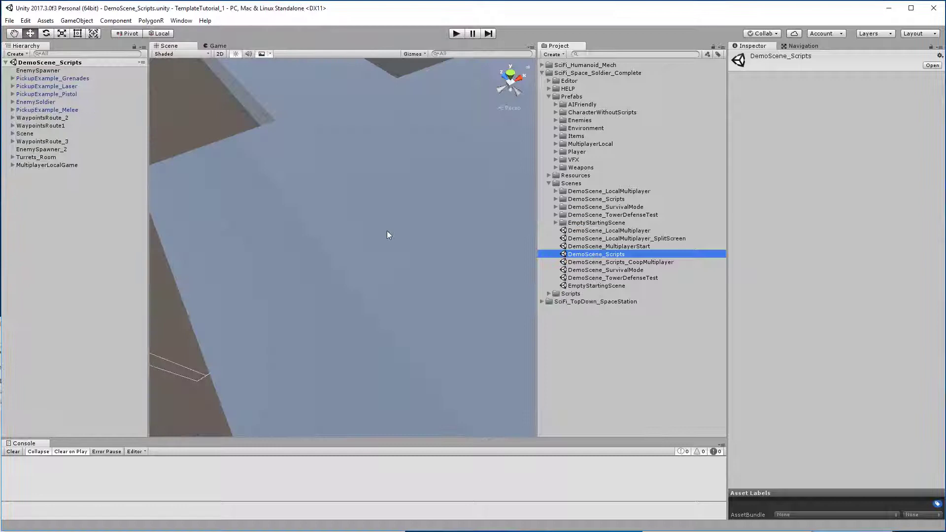
alt+drag(387, 235, 355, 252)
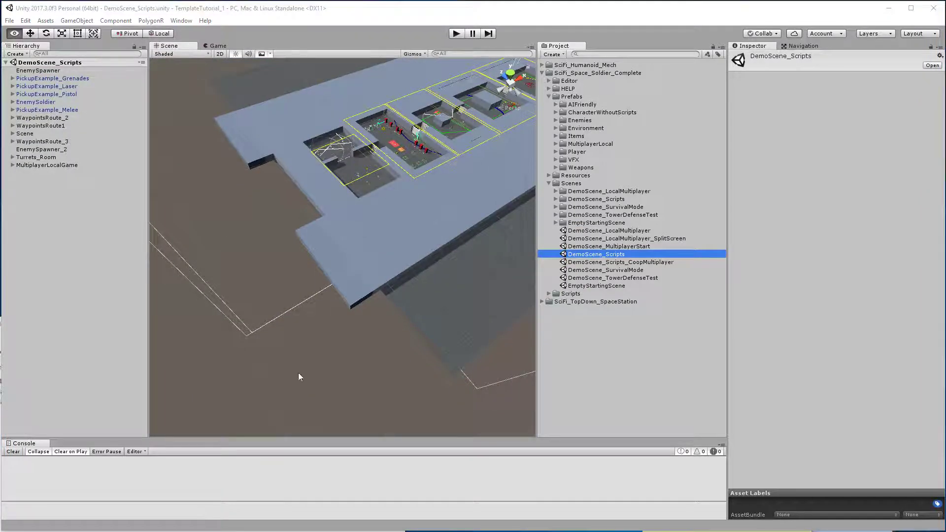
scroll(299, 377, up, 10)
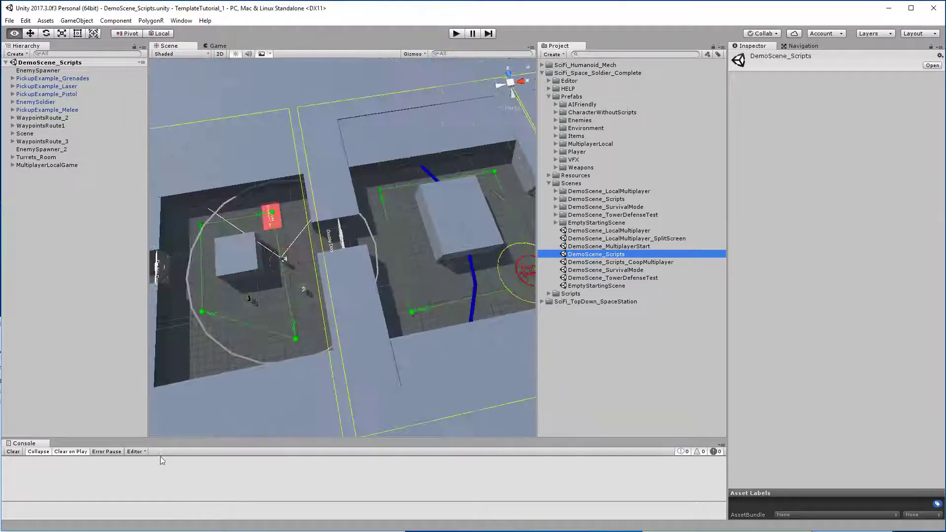
scroll(423, 250, up, 5)
click(425, 248)
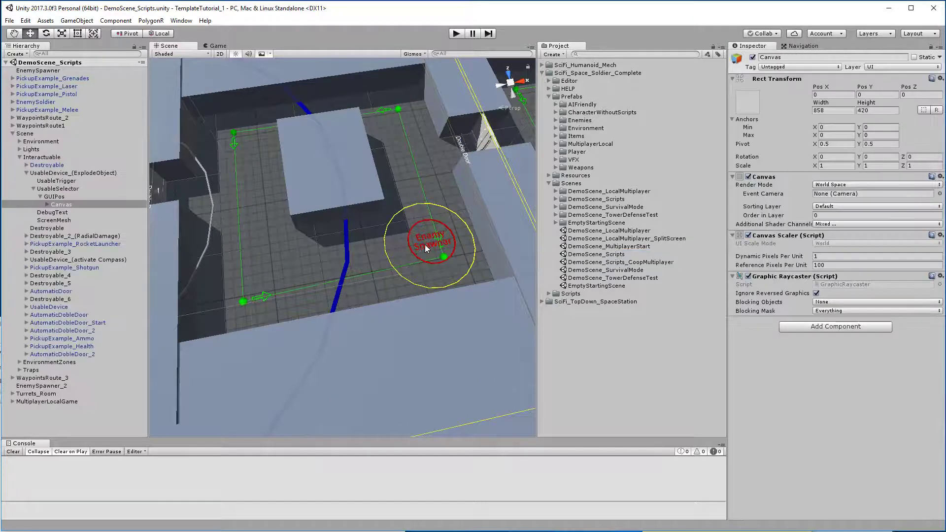
scroll(457, 268, up, 2)
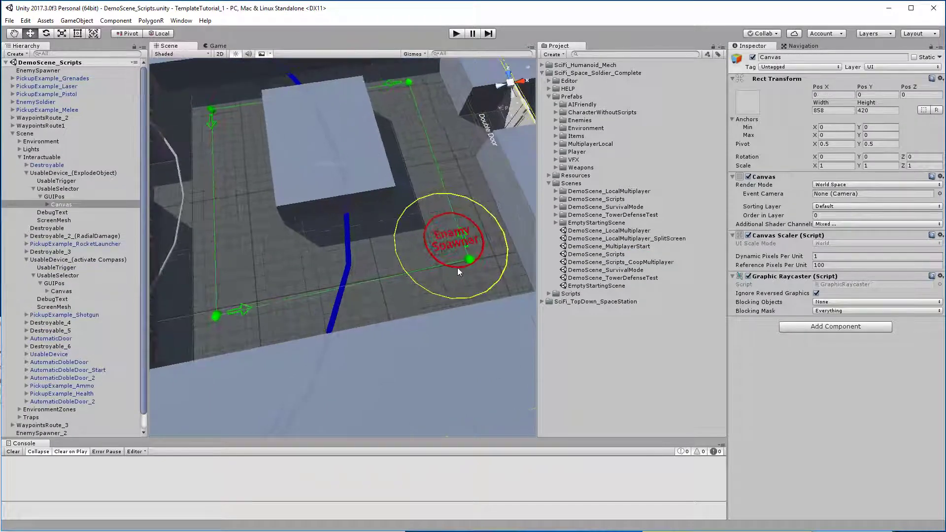
click(478, 240)
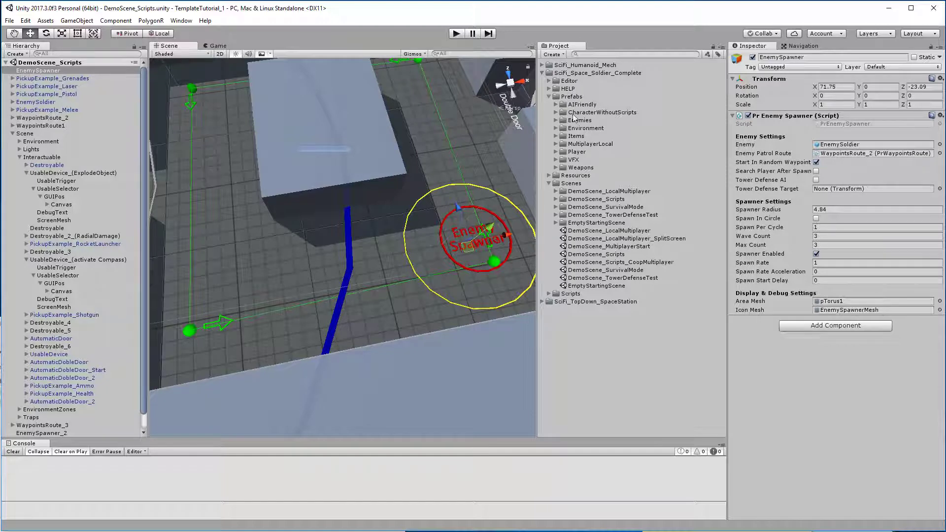
Step: Create a Prefabs/EnemySpawners folder and save the demo EnemySpawner into it as a prefab
right_click(567, 97)
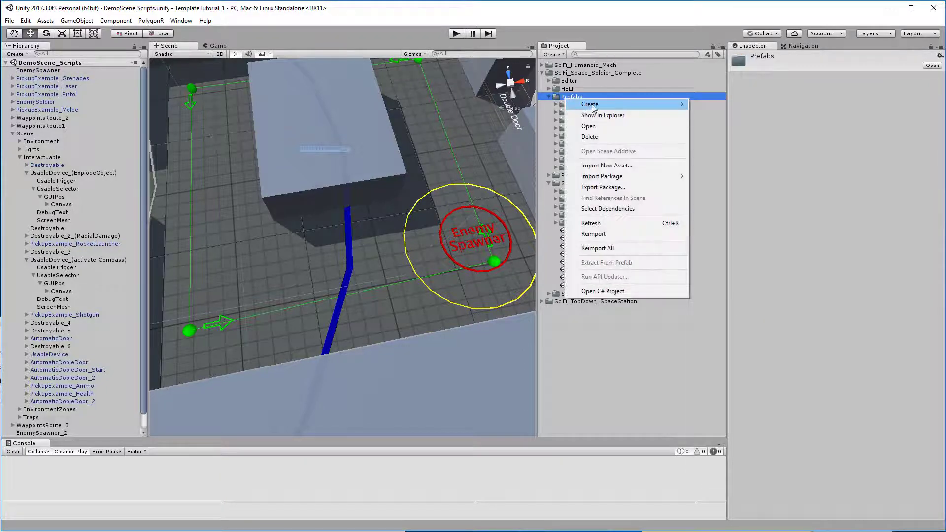
mouse_move(594, 108)
click(715, 140)
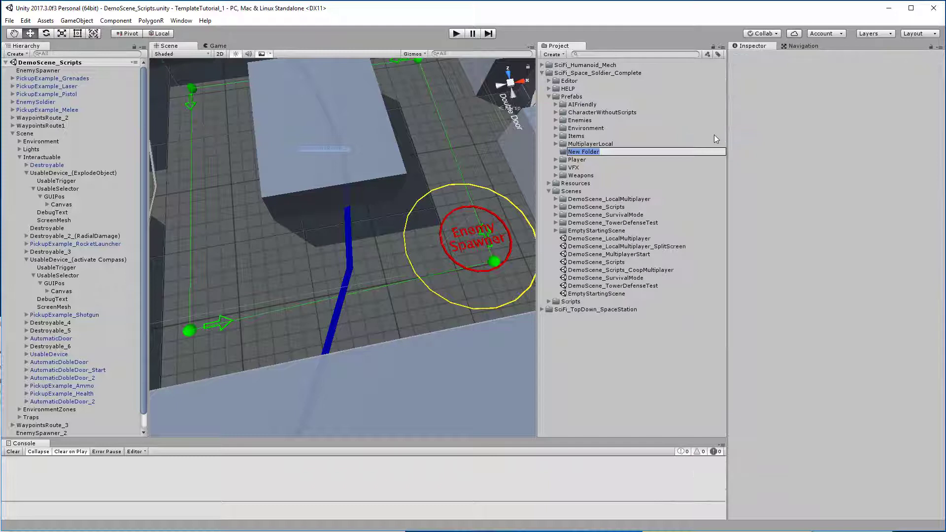
text(EnemySpane)
key(BackSpace)
key(BackSpace)
text(wners)
key(Return)
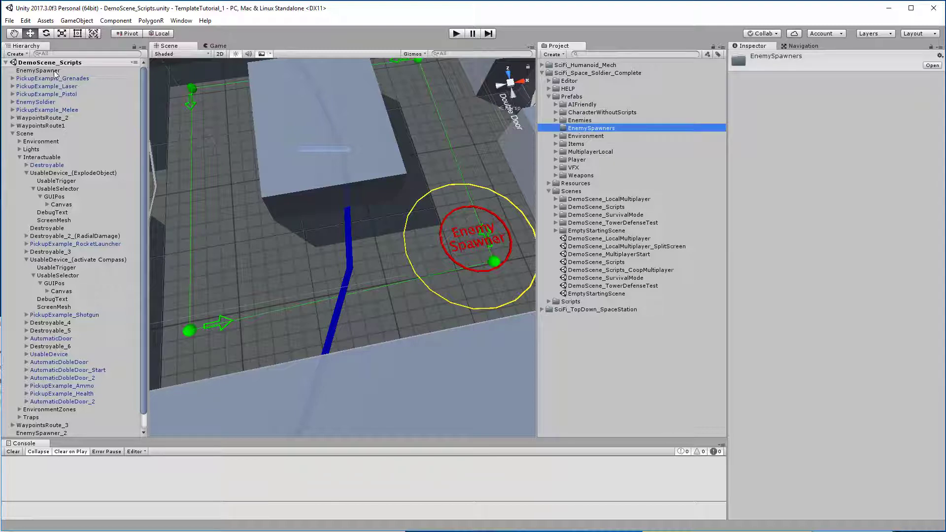
drag(712, 128, 656, 128)
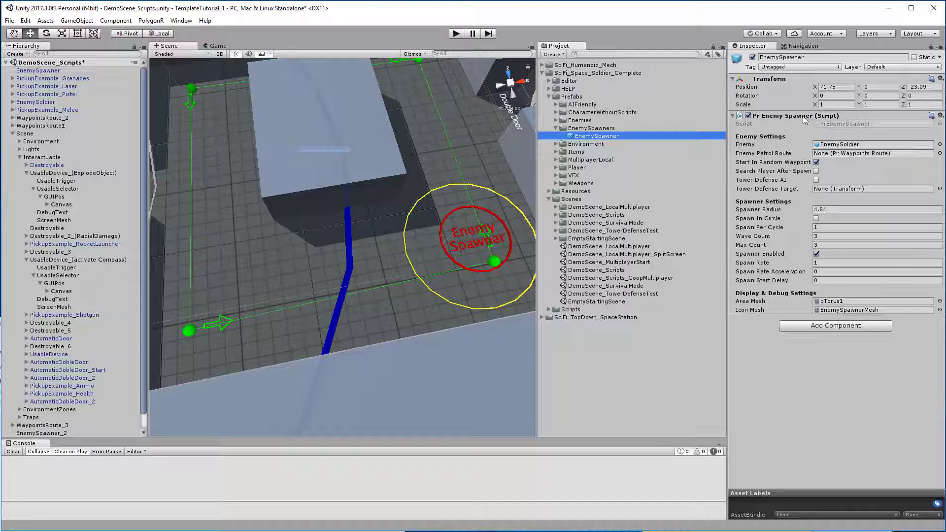
click(12, 134)
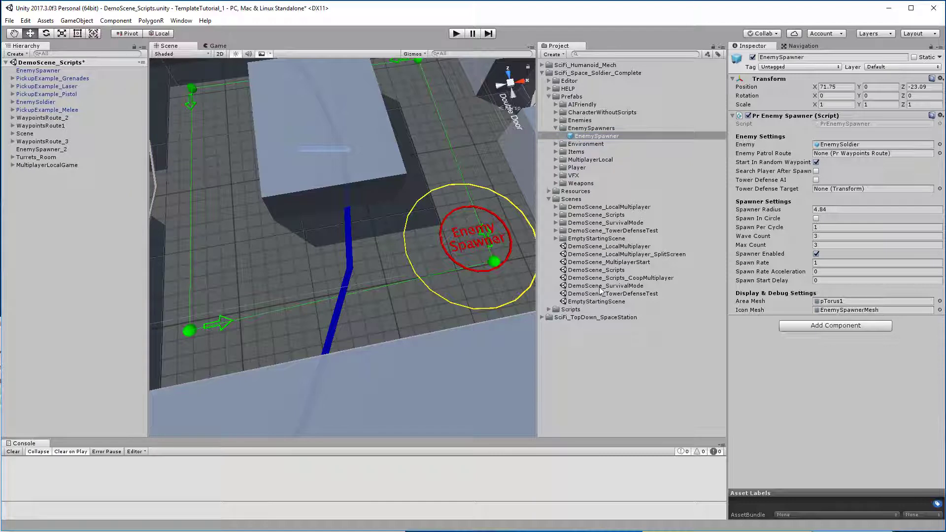
Step: Save the demo scene, reopen EmptyStartingScene, and delete its old EnemySpawner
double_click(605, 301)
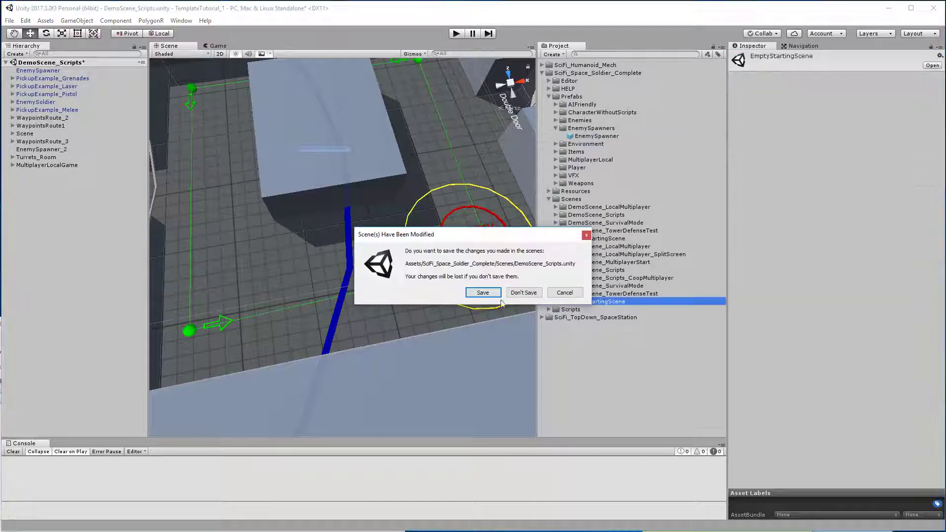
click(485, 292)
click(27, 95)
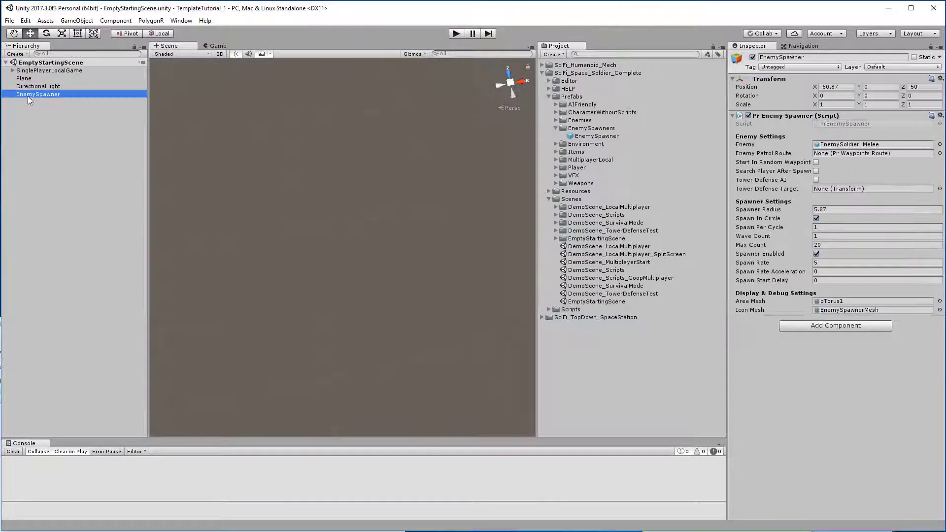
key(Delete)
click(43, 70)
Step: Frame the floor Plane and drop an EnemySpawner prefab instance onto it
alt+right_drag(401, 150, 454, 247)
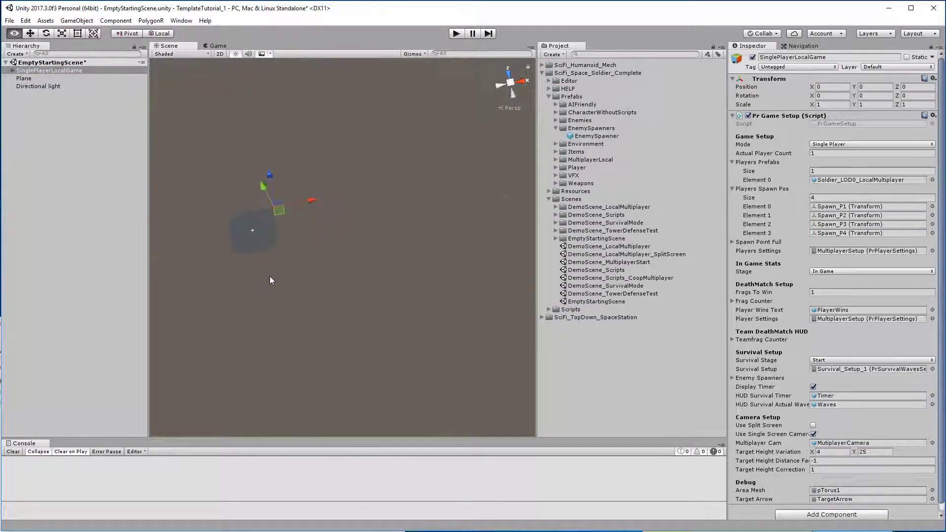
click(262, 241)
key(f)
alt+drag(373, 142, 315, 211)
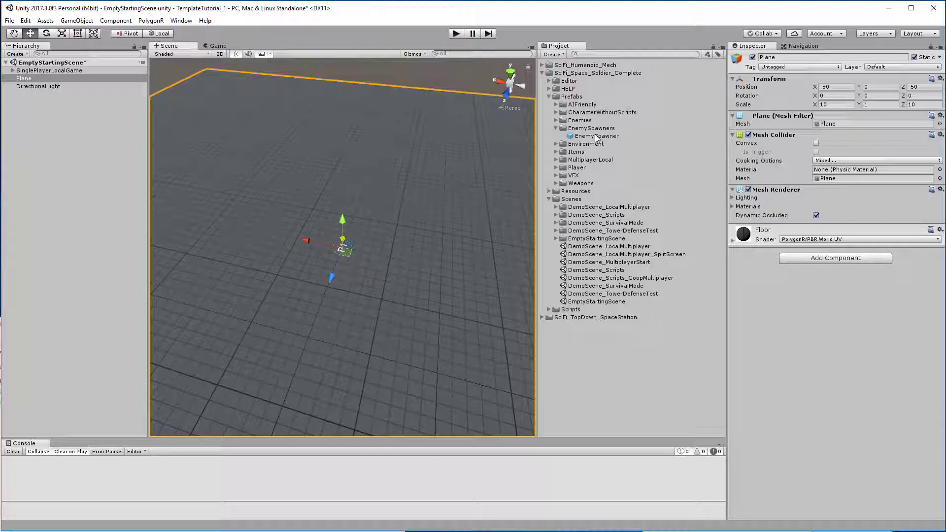
drag(597, 137, 261, 249)
alt+drag(283, 289, 306, 315)
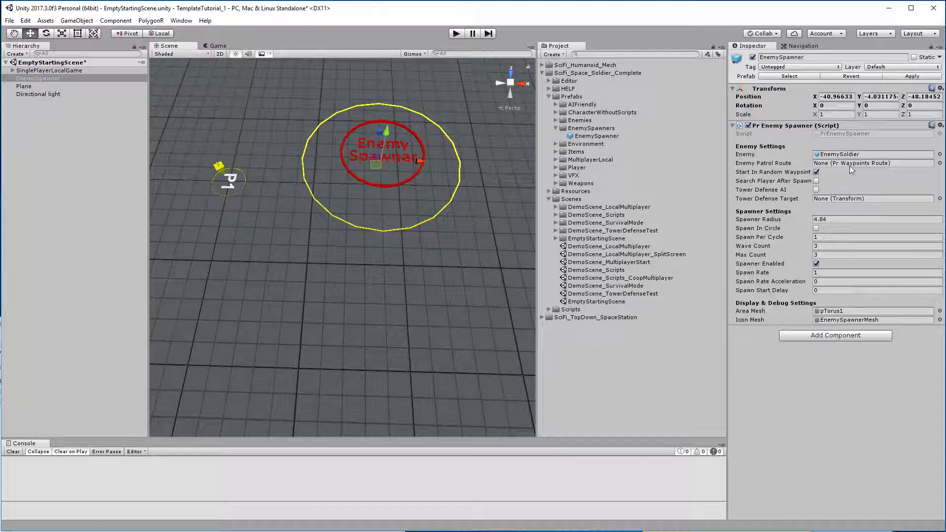
Step: Ping the spawner's EnemySoldier prefab in the Enemies folder and orbit around the spawner
click(841, 155)
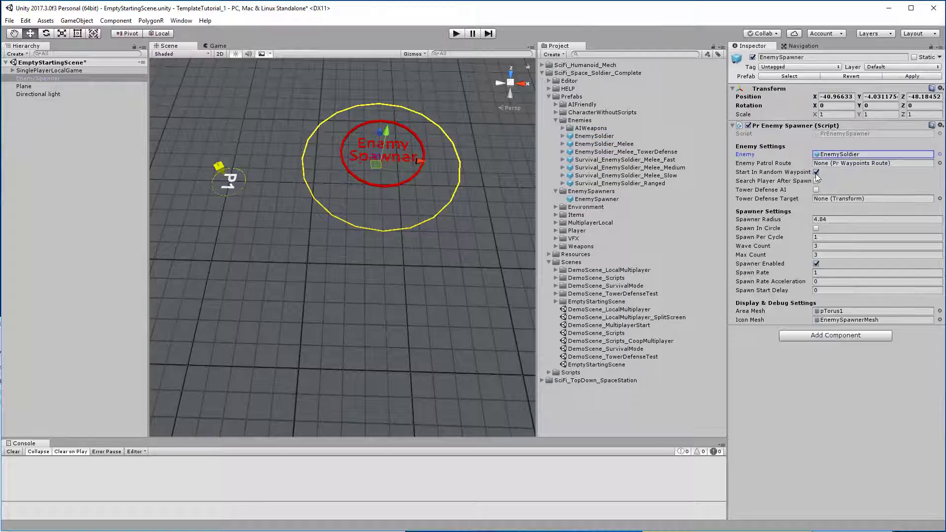
mouse_move(345, 231)
alt+mouse_down()
mouse_move(368, 223)
mouse_move(380, 231)
alt+mouse_up()
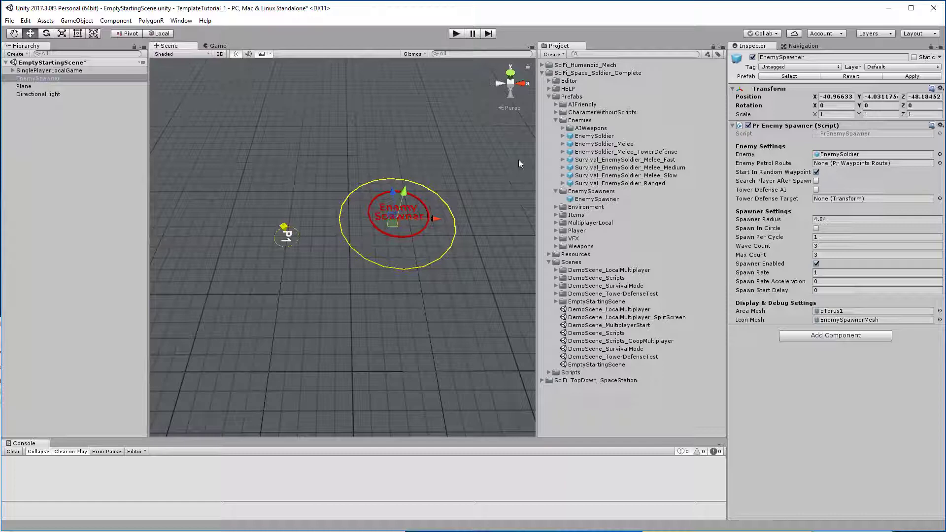
mouse_move(352, 236)
alt+mouse_down()
mouse_move(365, 241)
mouse_move(342, 208)
alt+mouse_up()
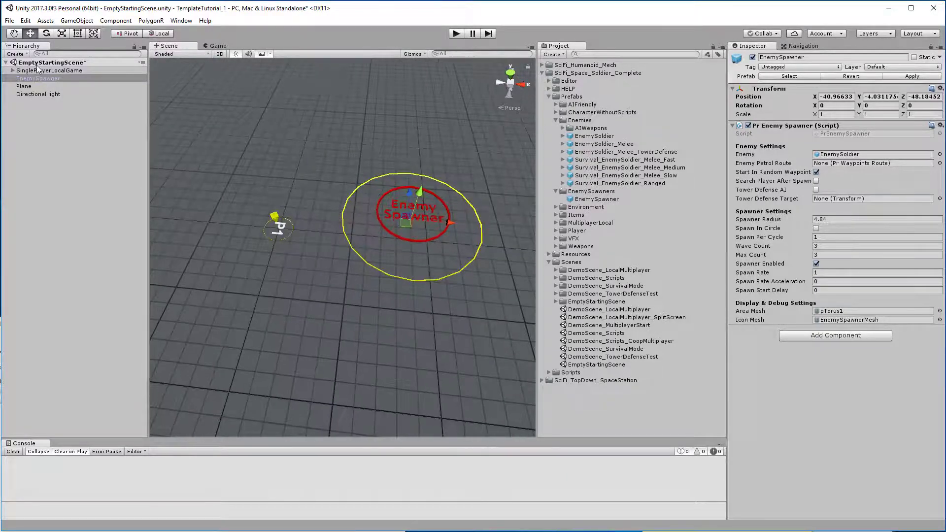
Step: Create an empty child under EnemySpawner, move it up-left, and add a Pr Waypoints Route component
right_click(34, 77)
click(69, 21)
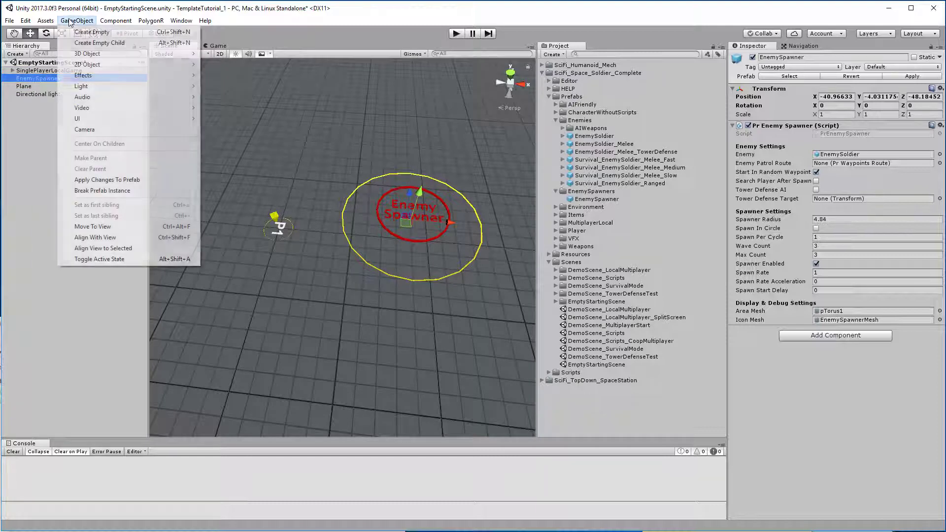
click(99, 43)
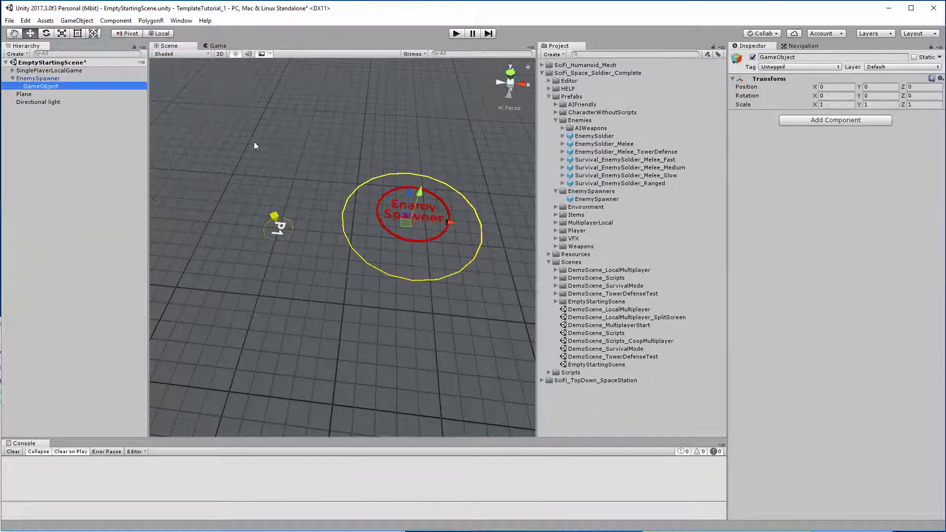
drag(442, 228, 293, 189)
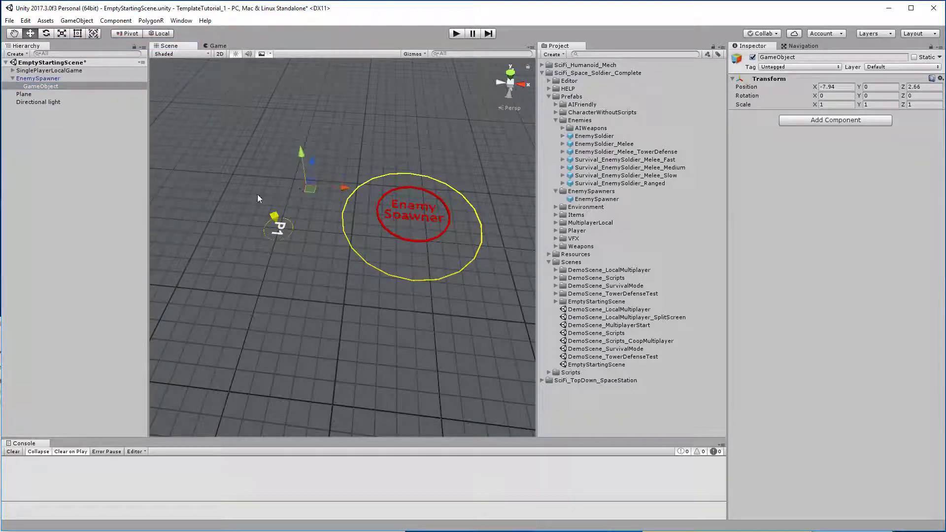
click(845, 123)
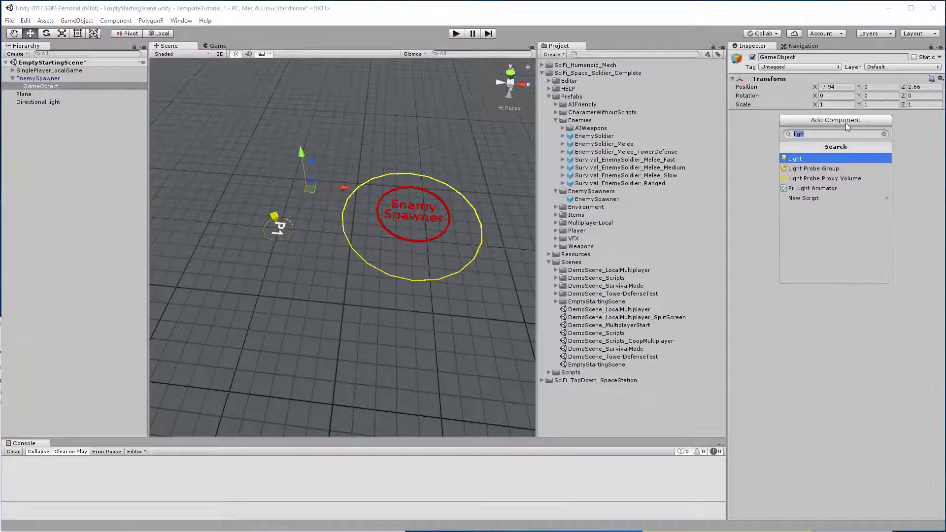
text(waypoint)
key(Return)
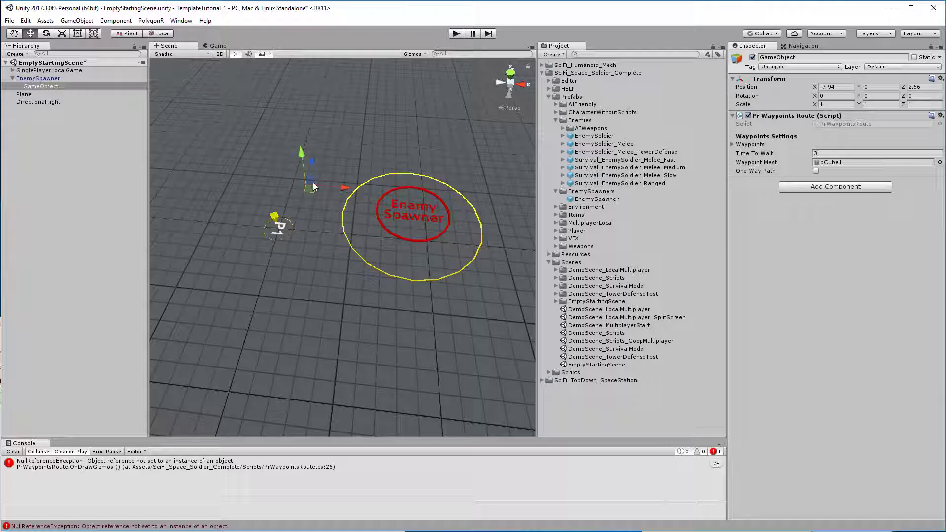
Step: Duplicate the waypoint object twice, moving the first copy behind the spawner
right_drag(375, 207, 304, 191)
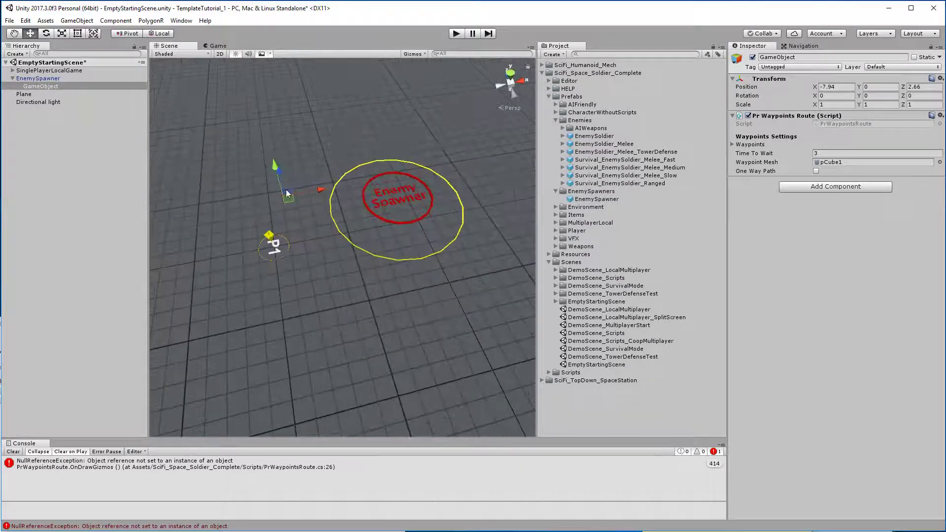
key(ctrl+d)
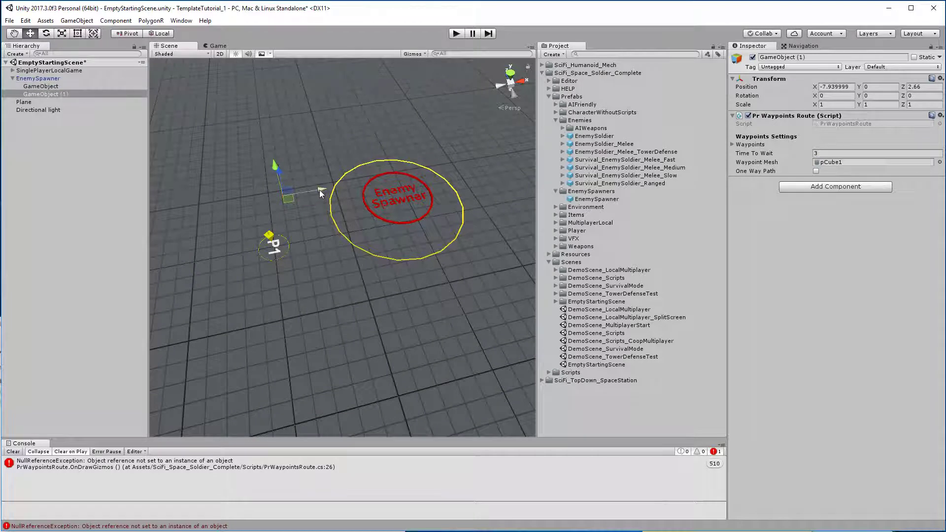
drag(287, 202, 402, 143)
key(ctrl+d)
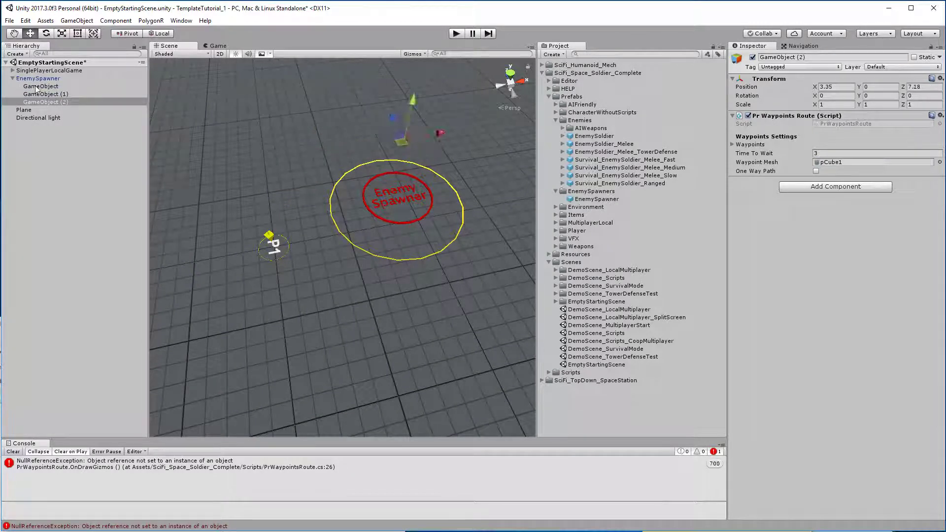
Step: Rename the three spawner children to 1, 2 and 3
click(38, 87)
key(f)
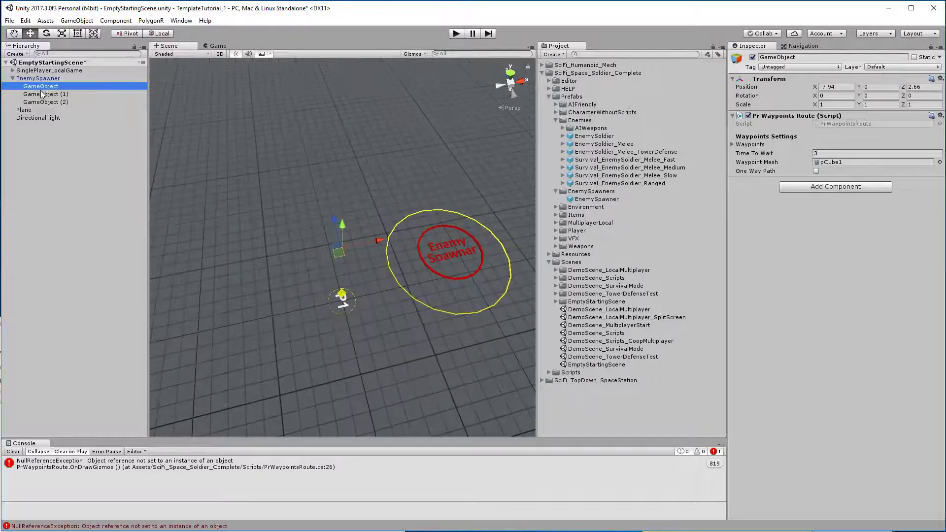
key(F2)
text(1)
key(Return)
key(Up)
key(Down)
key(Down)
key(F2)
text(2)
key(Return)
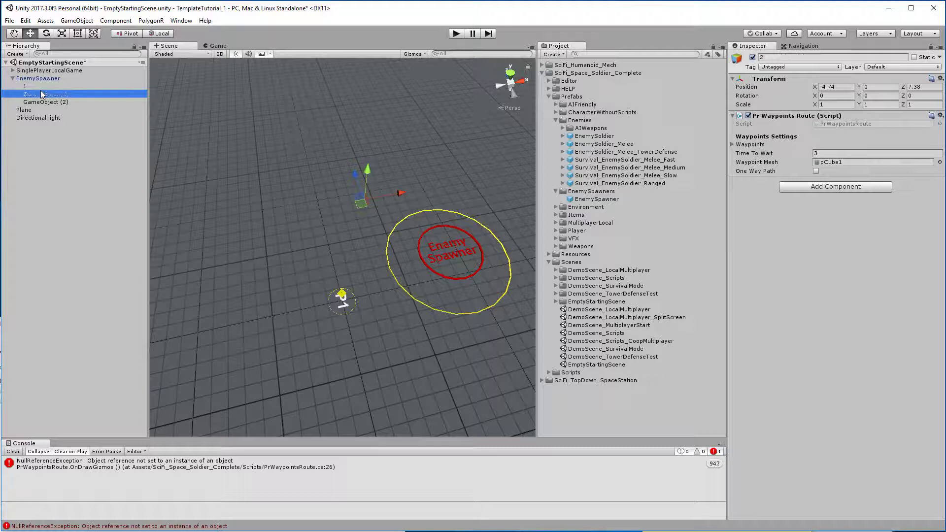
key(Down)
key(F2)
key(Return)
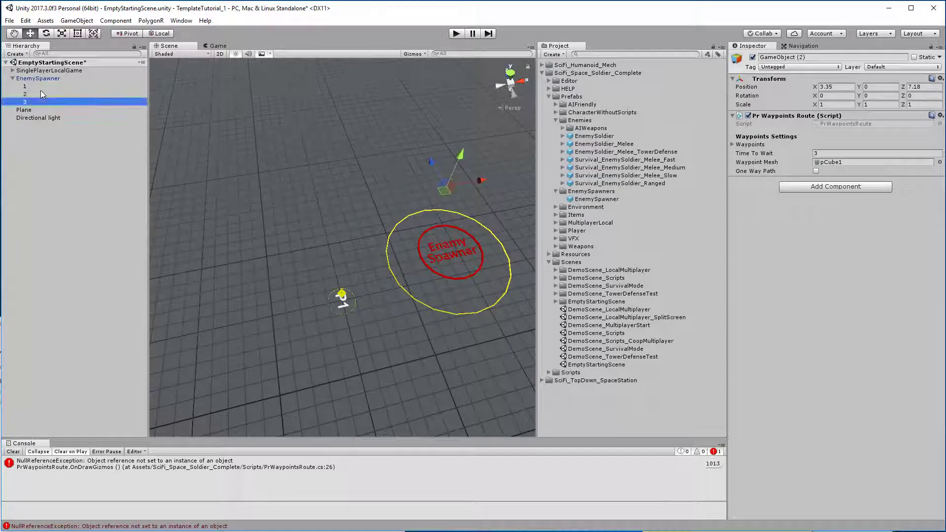
Step: Add waypoints 1 and 2 to object 1's Pr Waypoints Route Waypoints list
click(78, 80)
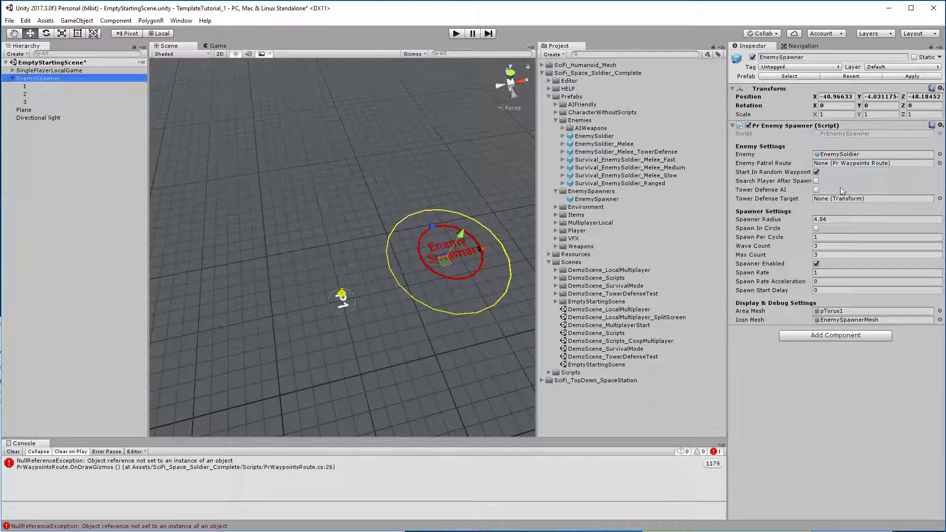
click(40, 86)
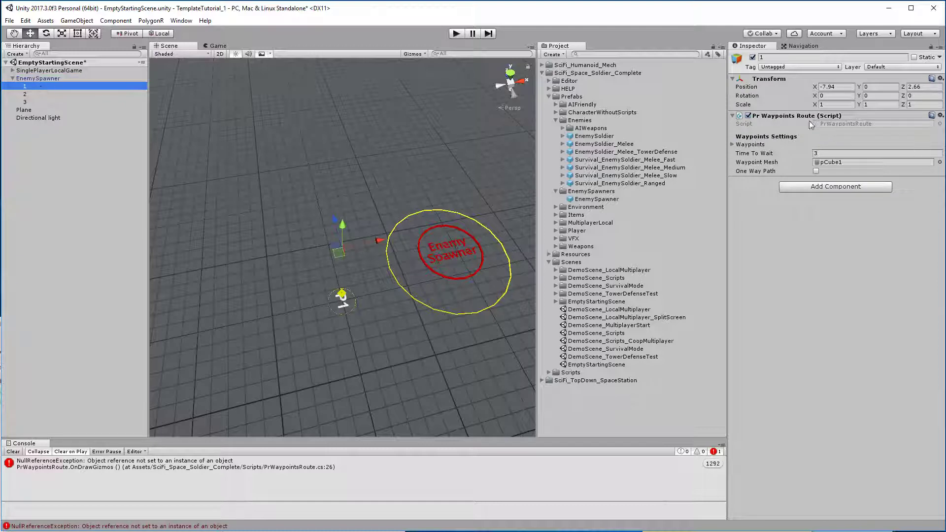
click(731, 145)
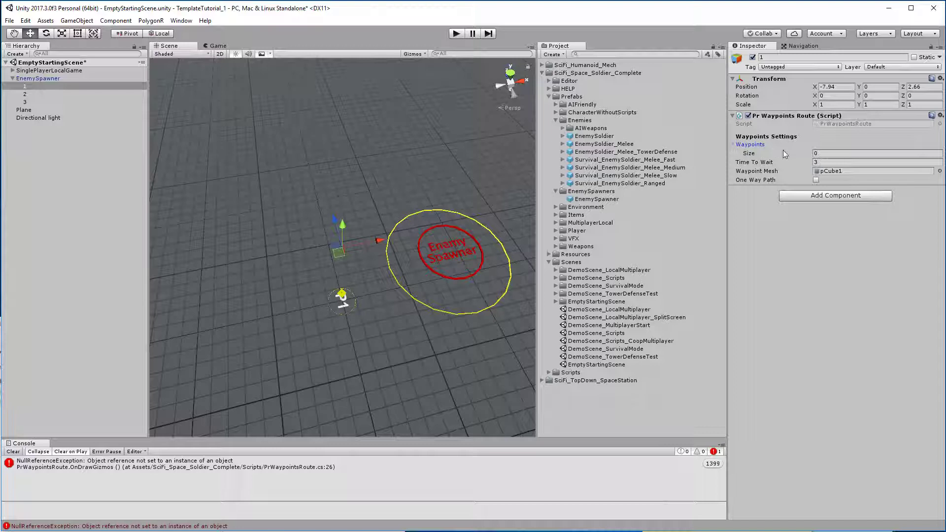
drag(45, 92, 750, 145)
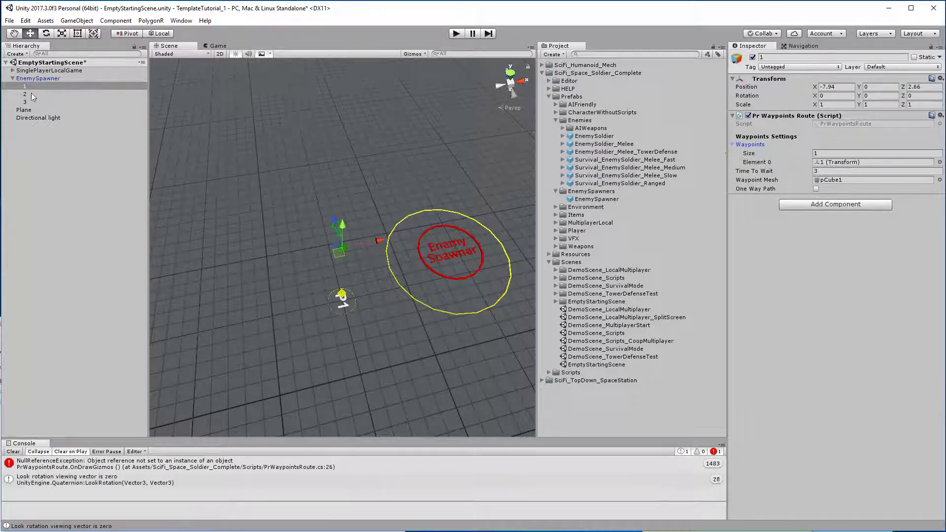
drag(31, 92, 753, 153)
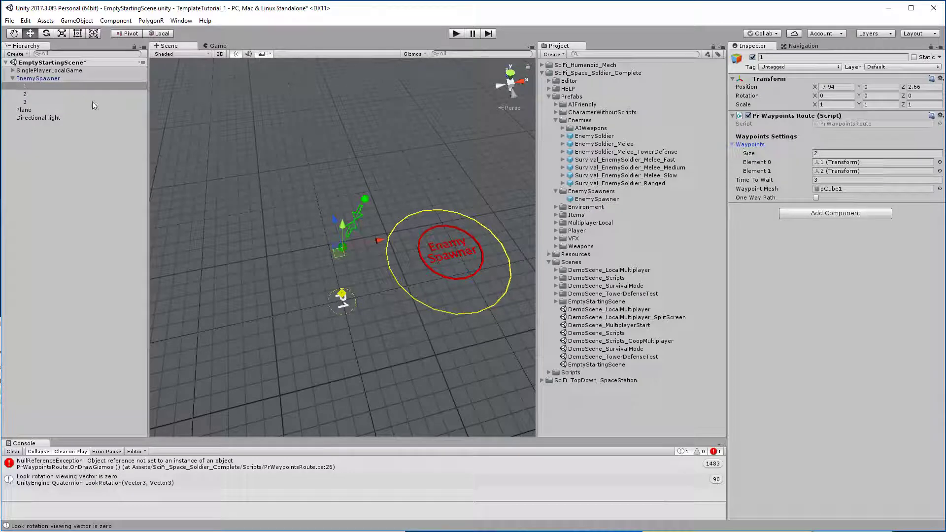
Step: Add waypoint 3 to object 1's Waypoints list
drag(27, 103, 756, 147)
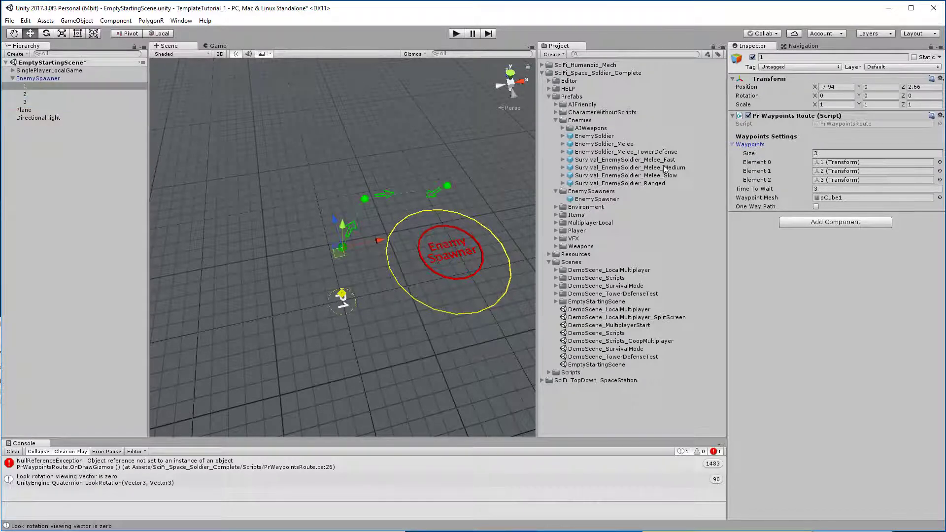
alt+drag(364, 227, 374, 152)
click(38, 88)
click(40, 95)
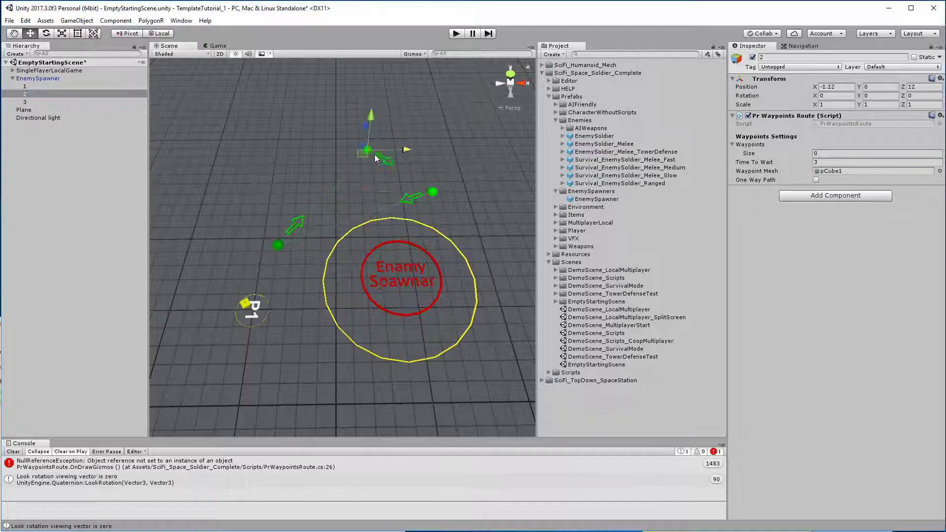
Step: Arrange waypoints 3, 1 and 2 in a triangle and set EnemySpawner's Enemy Patrol Route to 1
click(75, 101)
drag(426, 196, 518, 245)
click(45, 87)
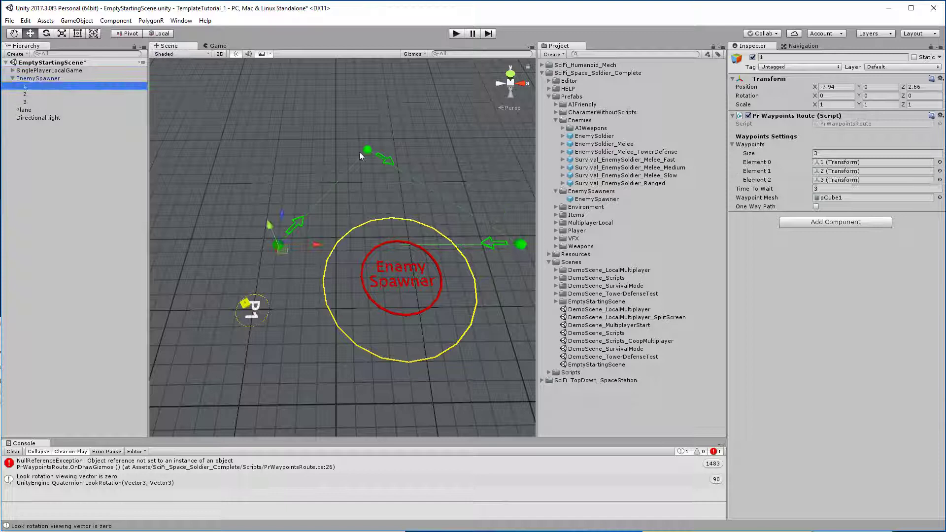
drag(279, 248, 365, 412)
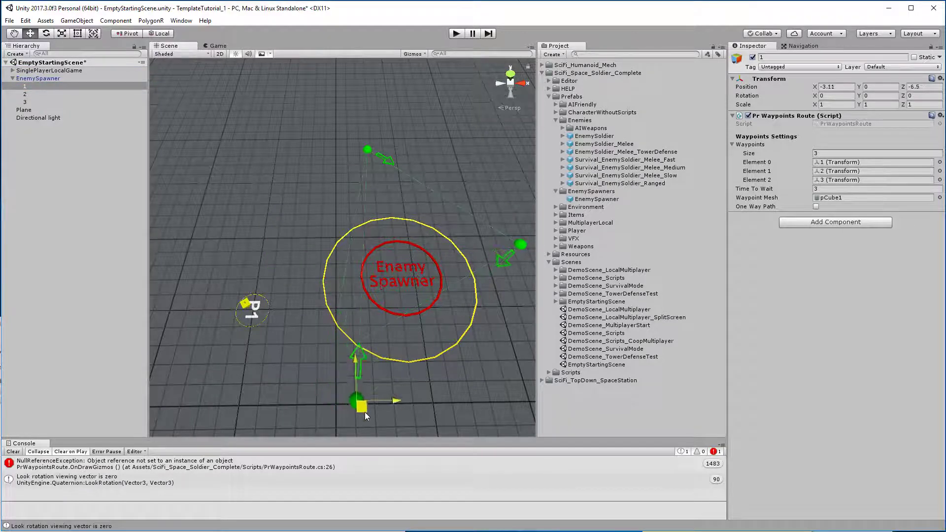
click(35, 93)
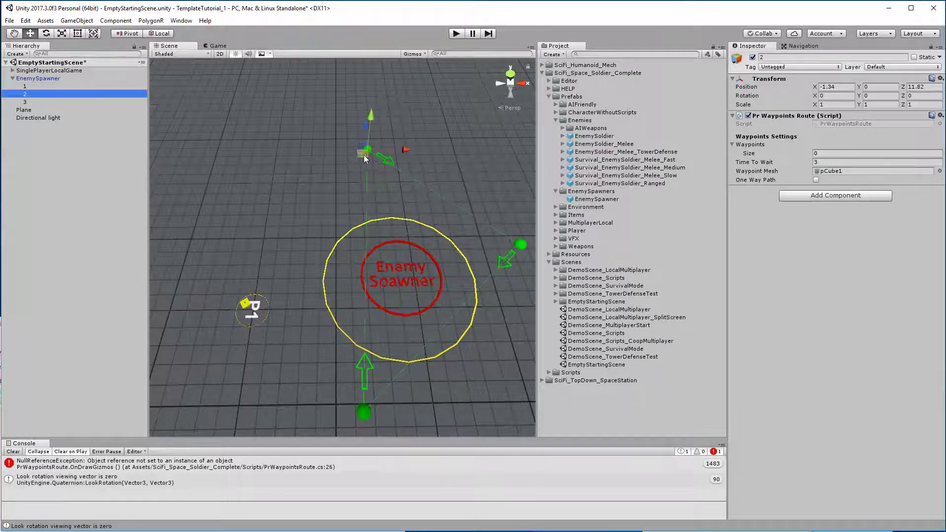
drag(367, 150, 355, 170)
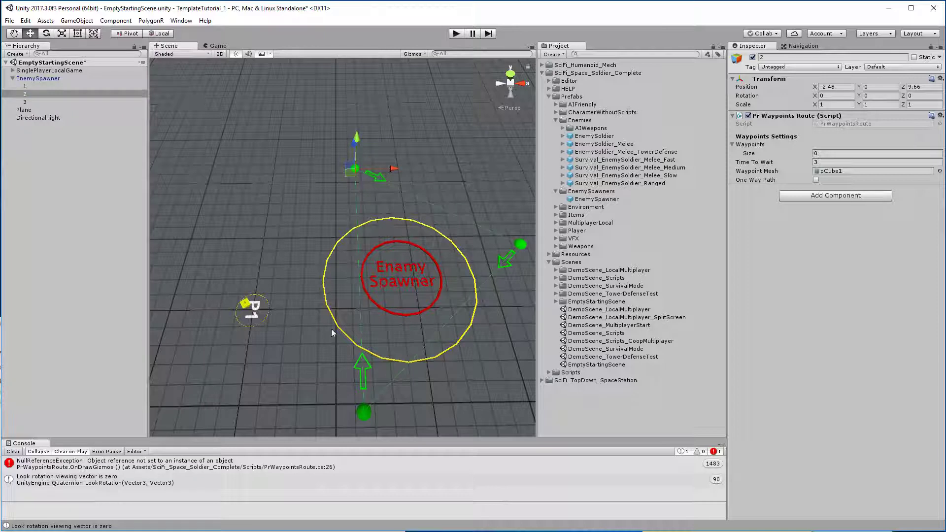
click(40, 78)
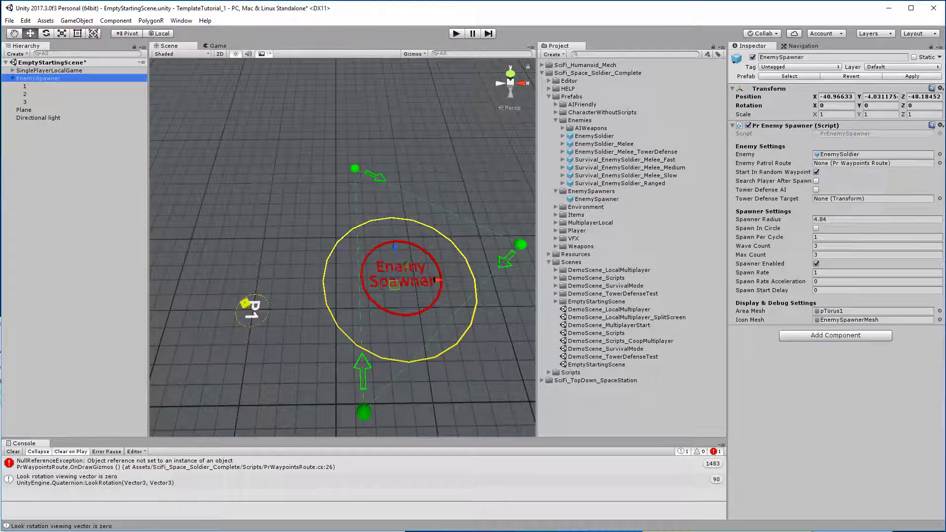
drag(32, 87, 887, 164)
Step: Rename waypoint 1 to '1 - Route' and verify EnemySpawner's Enemy Patrol Route points to it
click(45, 87)
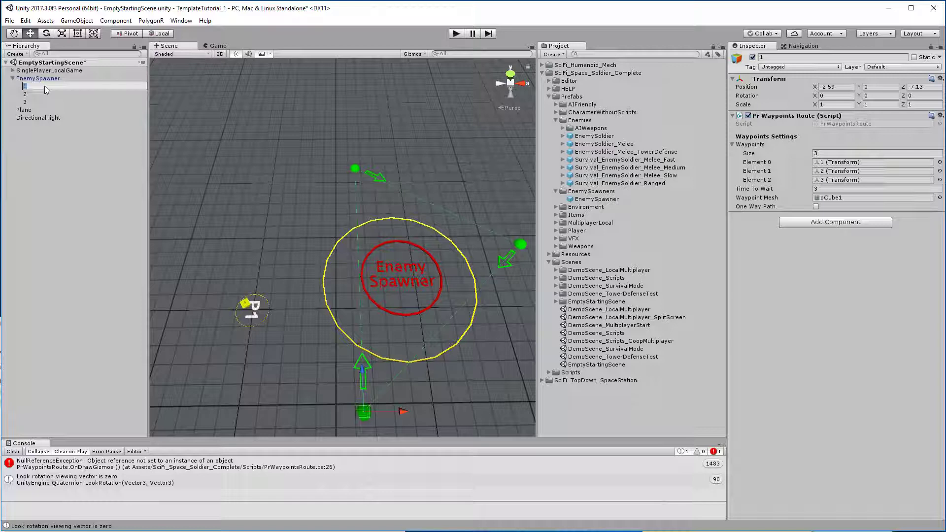
text(P)
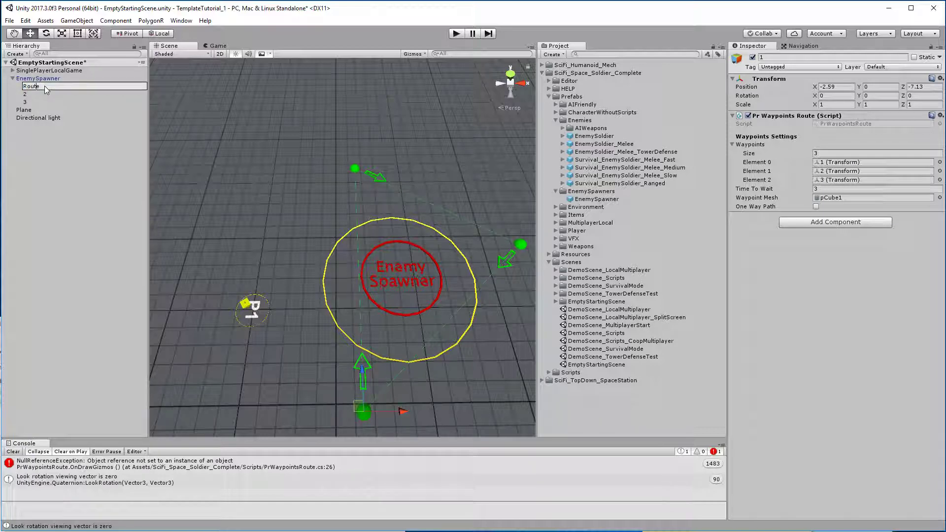
text(1 -)
key(Return)
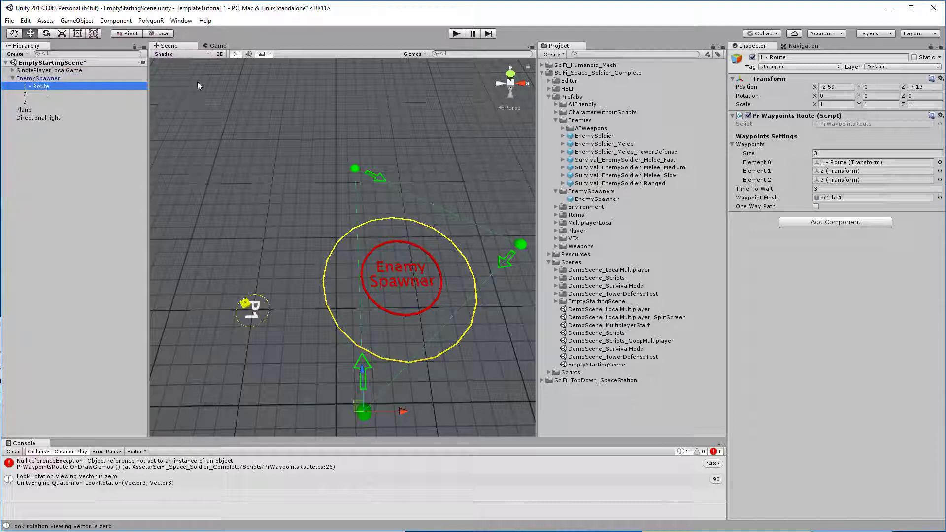
click(43, 76)
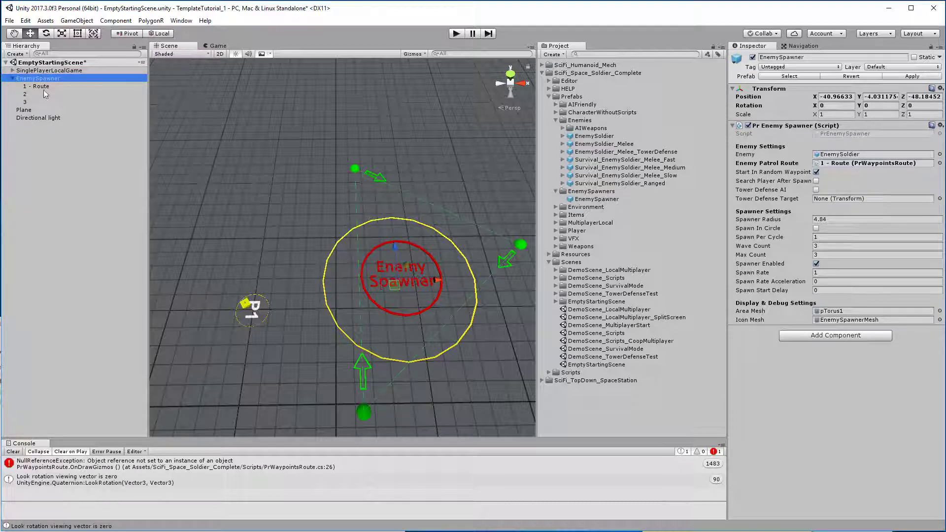
click(48, 86)
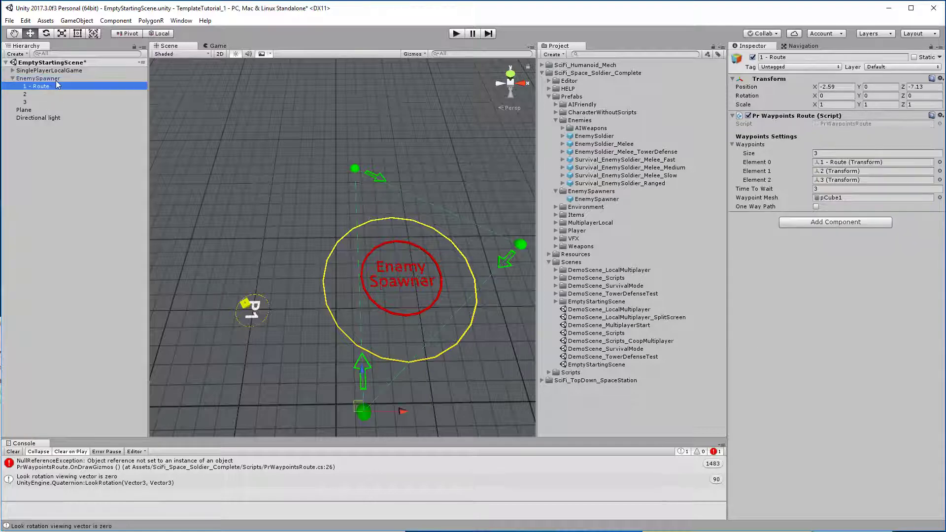
click(54, 80)
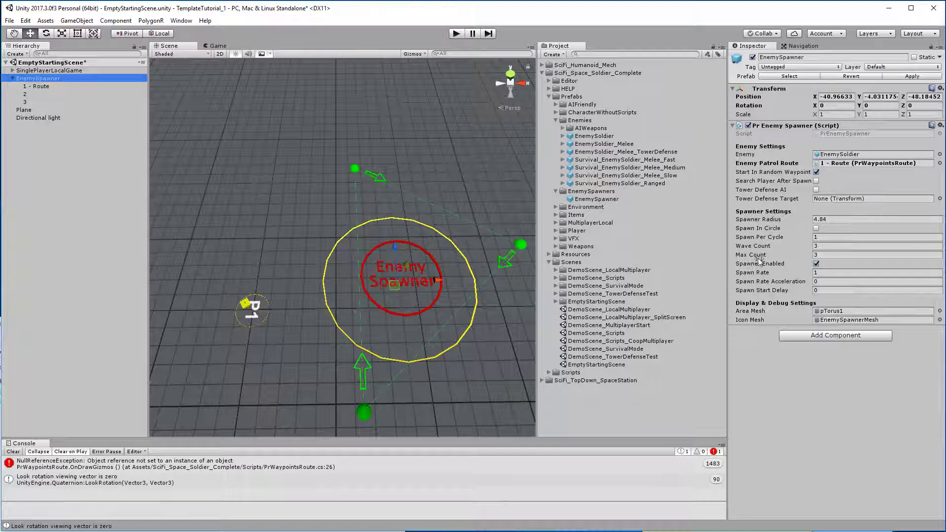
Step: Raise EnemySpawner's Spawner Radius from 4.84 to 5.64
mouse_move(797, 219)
mouse_down()
mouse_move(767, 218)
mouse_move(803, 218)
mouse_up()
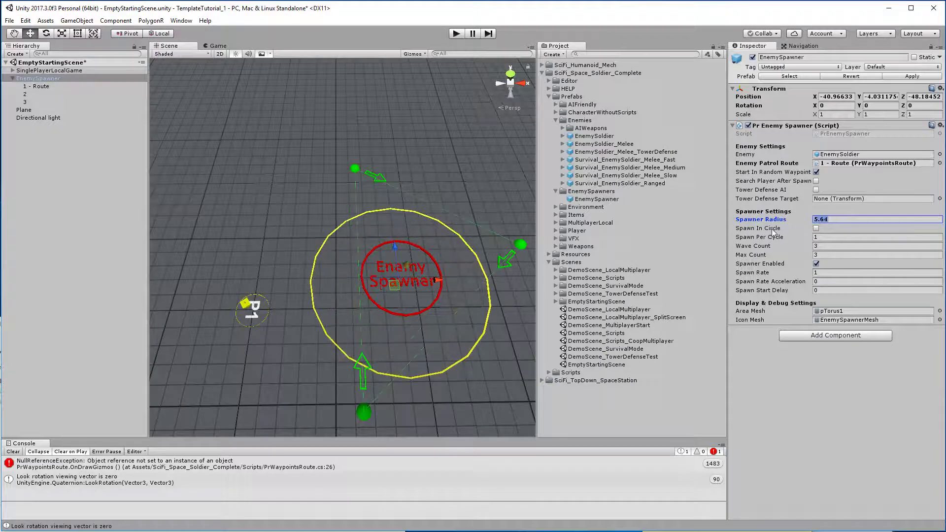
click(811, 238)
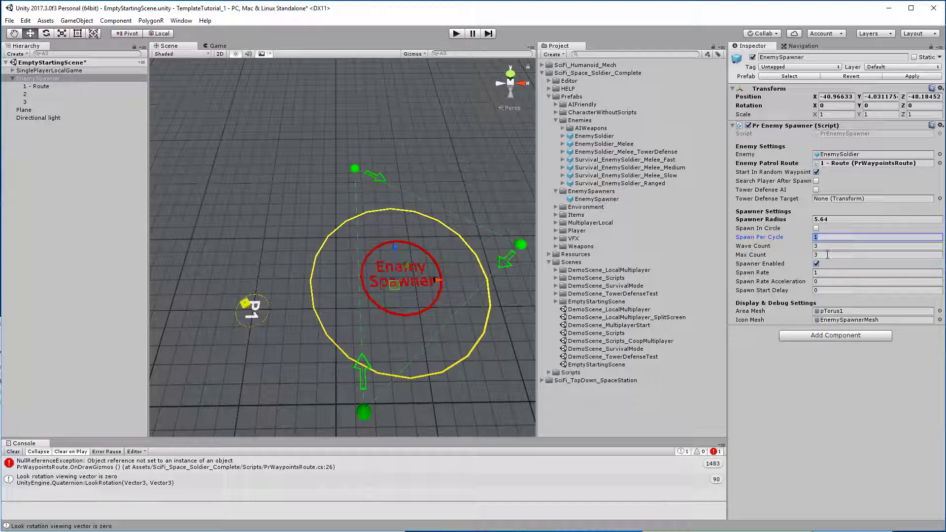
click(826, 255)
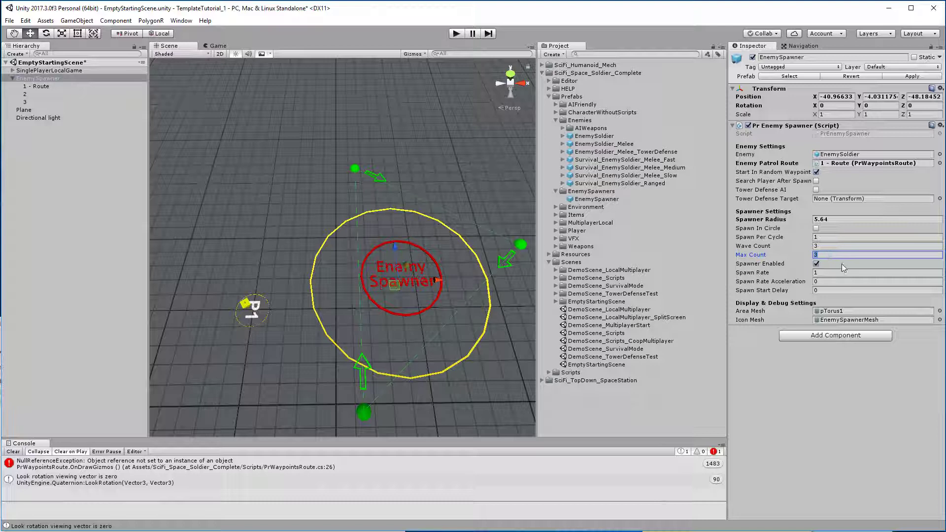
key(Tab)
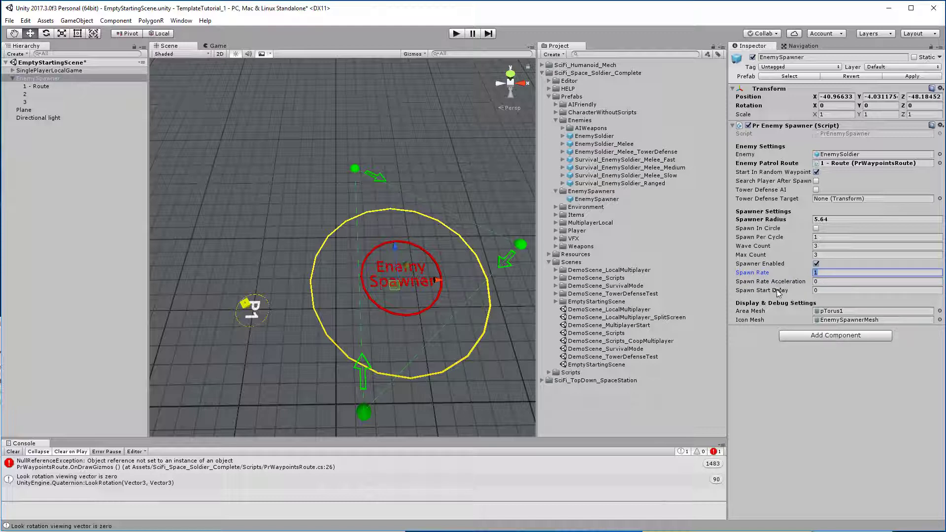
click(828, 291)
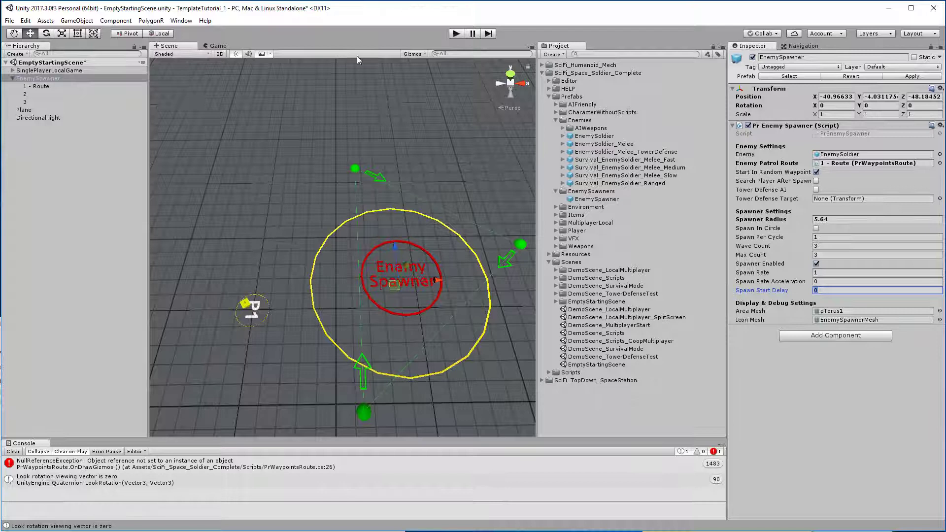
Step: Clear the Console errors, then run and stop a Play-mode test
click(14, 452)
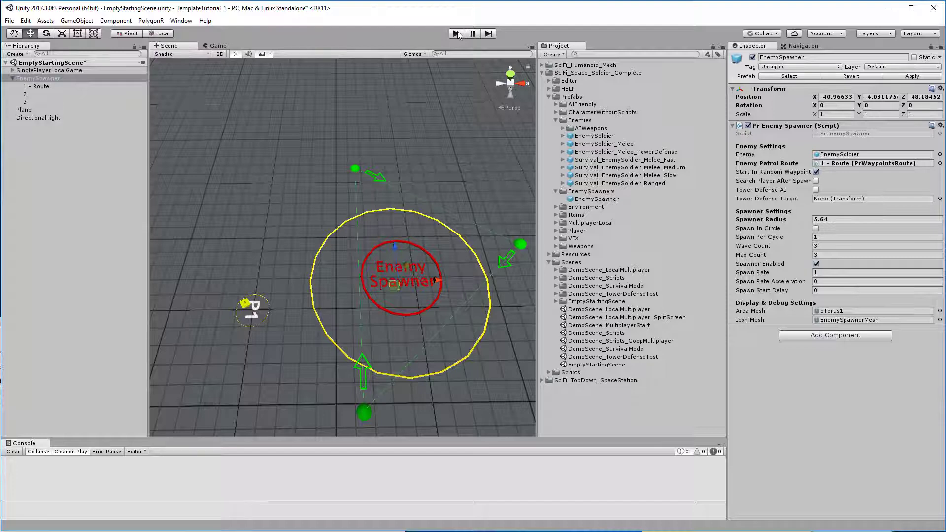
click(457, 34)
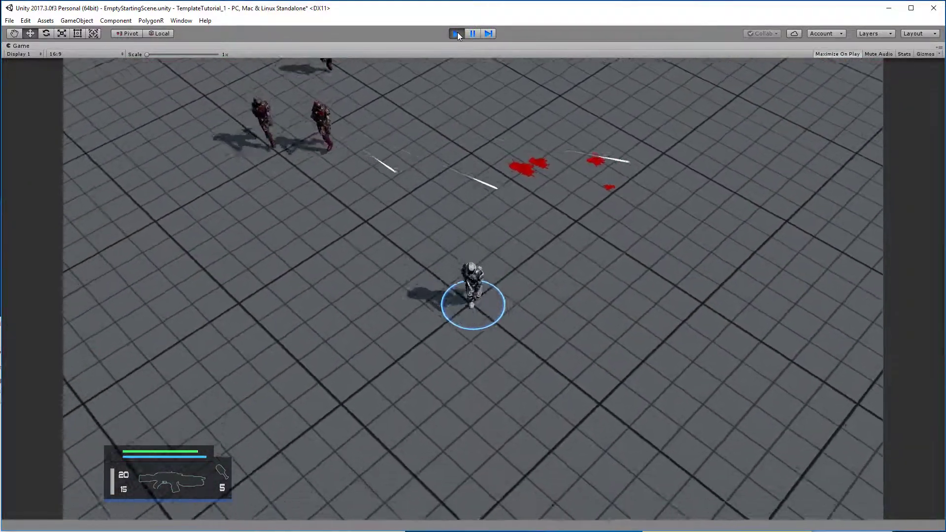
click(456, 34)
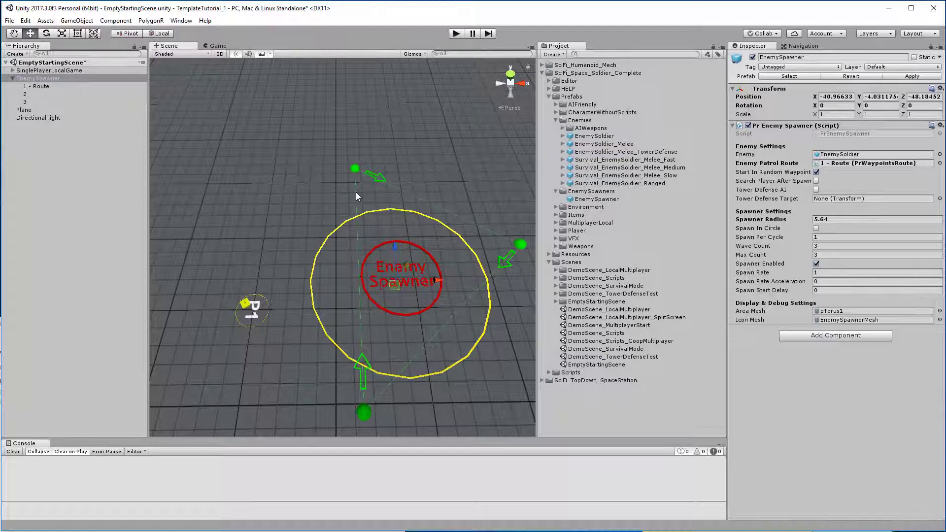
Step: Put the floor Plane on the Objects layer and run a Play-mode test
alt+right_drag(358, 196, 345, 182)
alt+drag(345, 183, 374, 276)
alt+right_drag(375, 276, 365, 246)
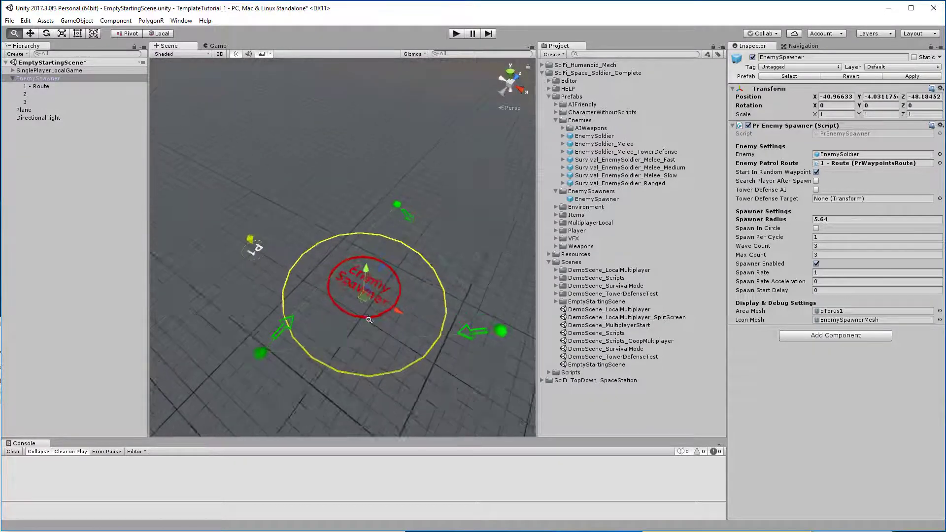
alt+drag(365, 246, 375, 281)
alt+right_drag(375, 281, 345, 207)
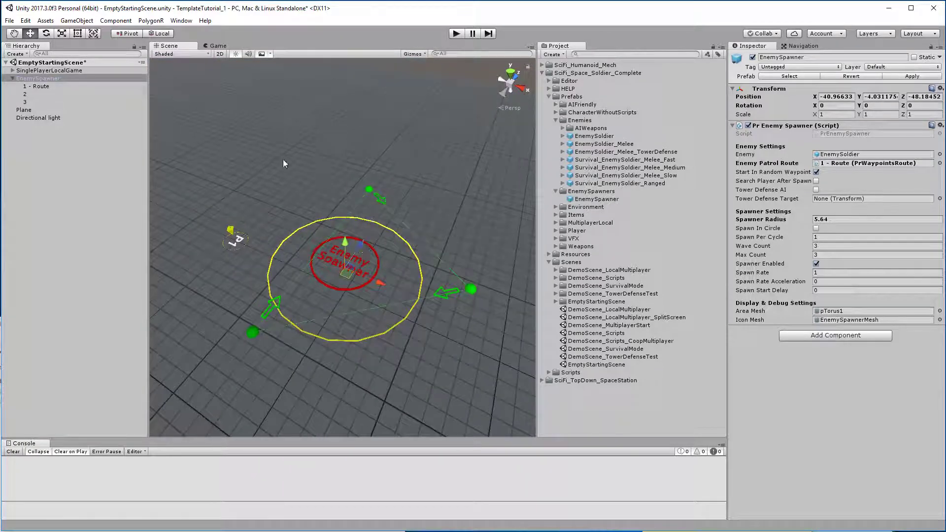
click(283, 160)
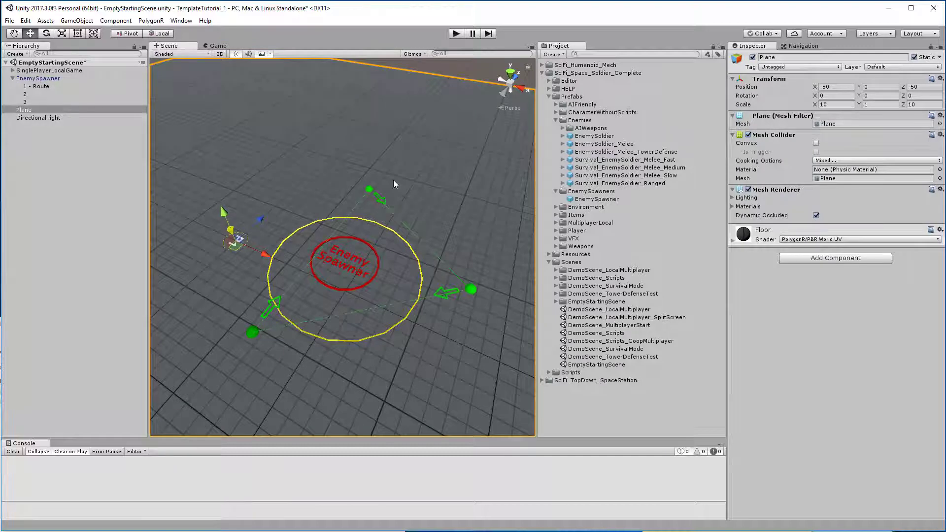
click(884, 69)
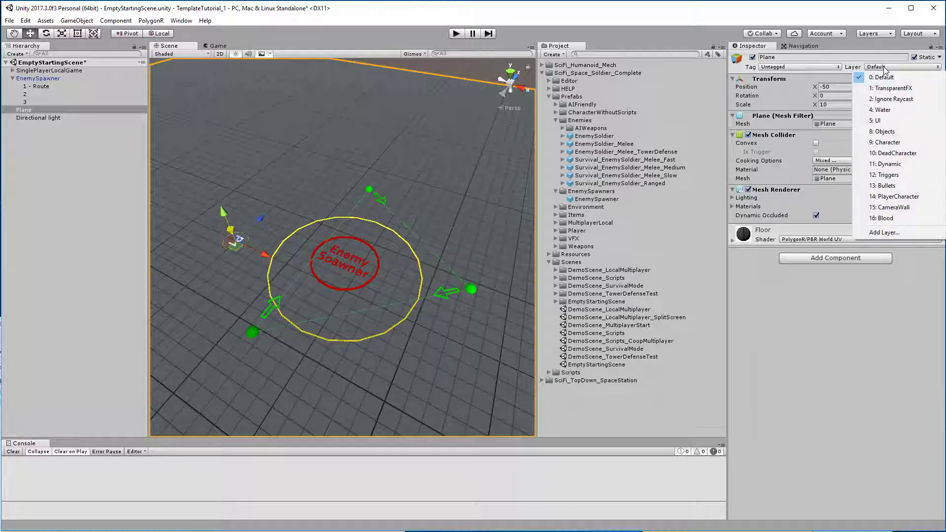
click(887, 132)
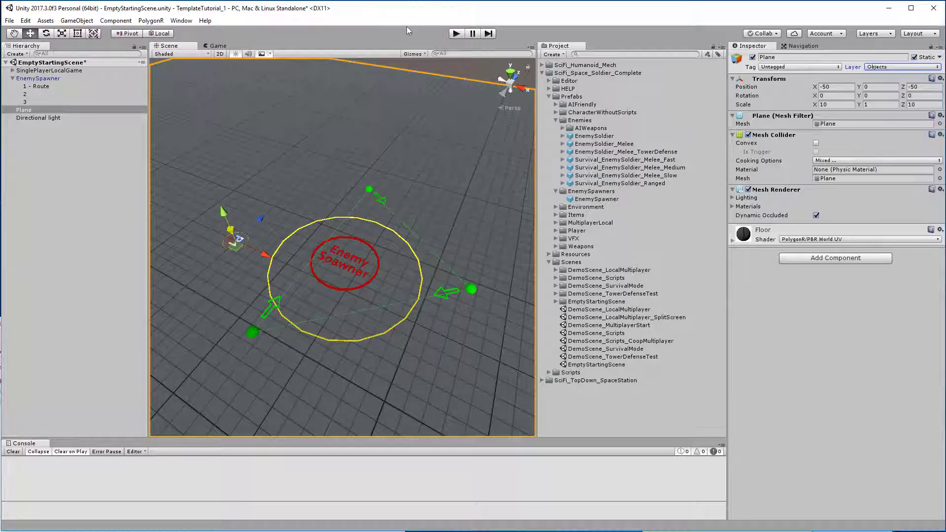
click(456, 33)
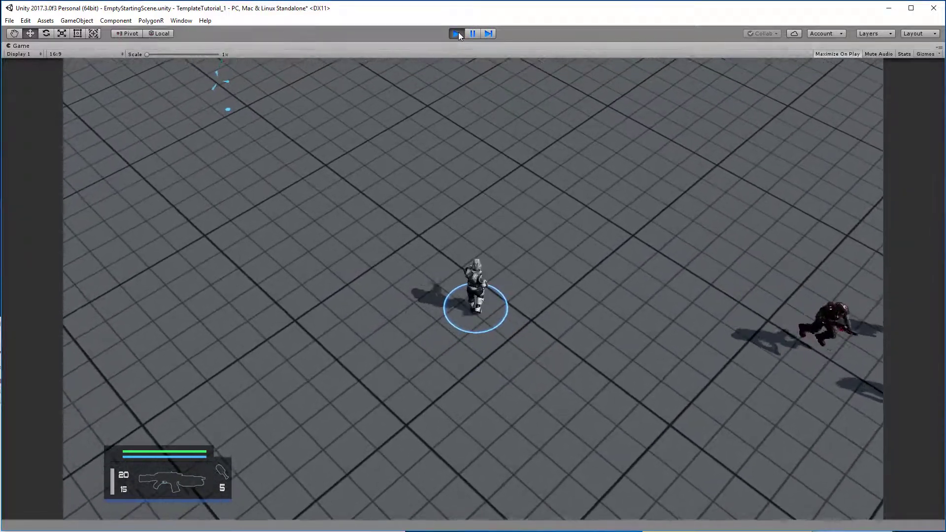
click(457, 34)
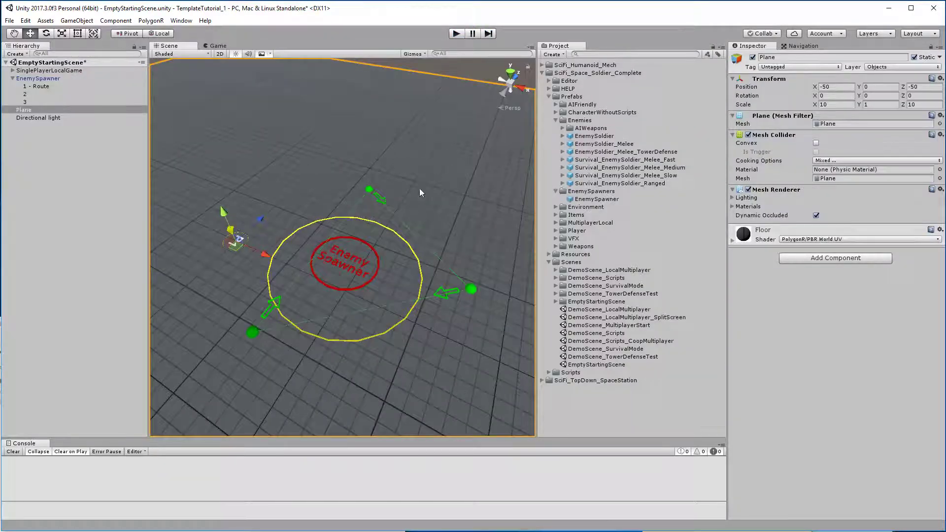
Step: Return the floor Plane to layer 0: Default and dismiss the Assets Create menu
click(887, 67)
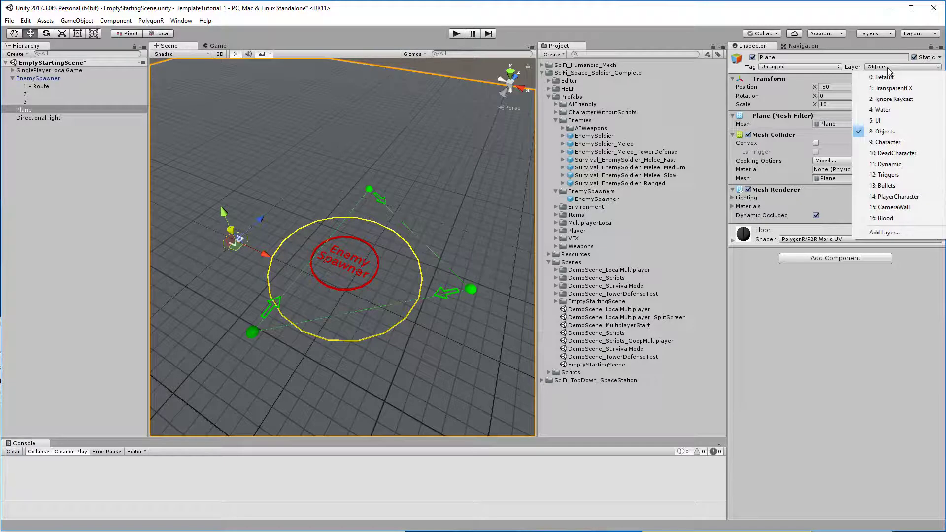
click(885, 79)
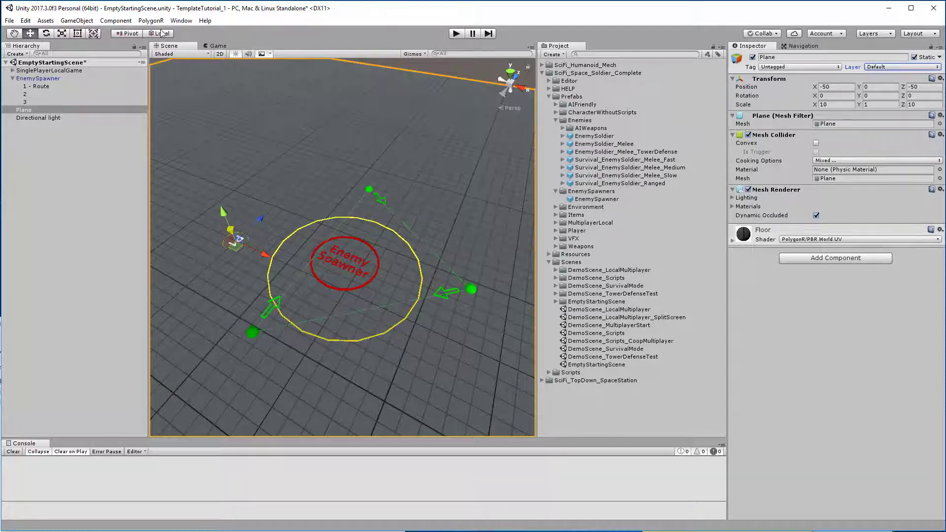
click(52, 21)
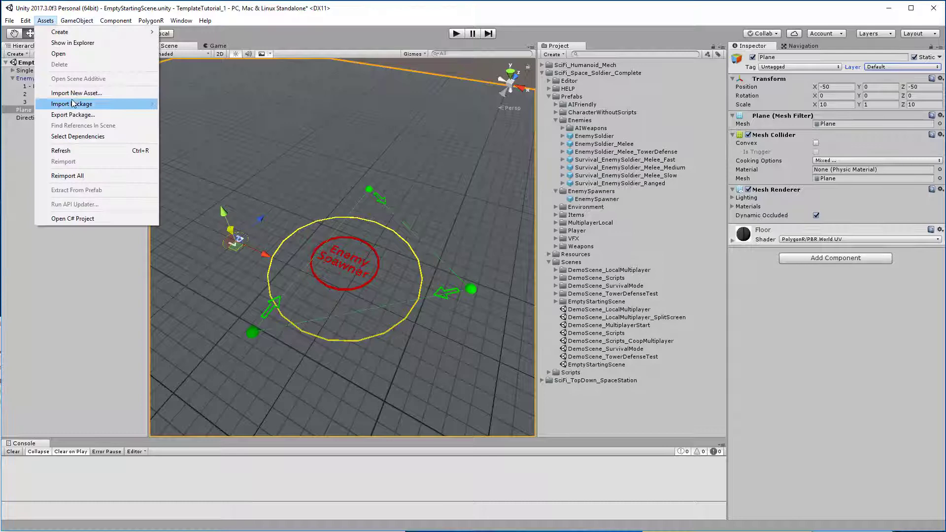
mouse_move(75, 31)
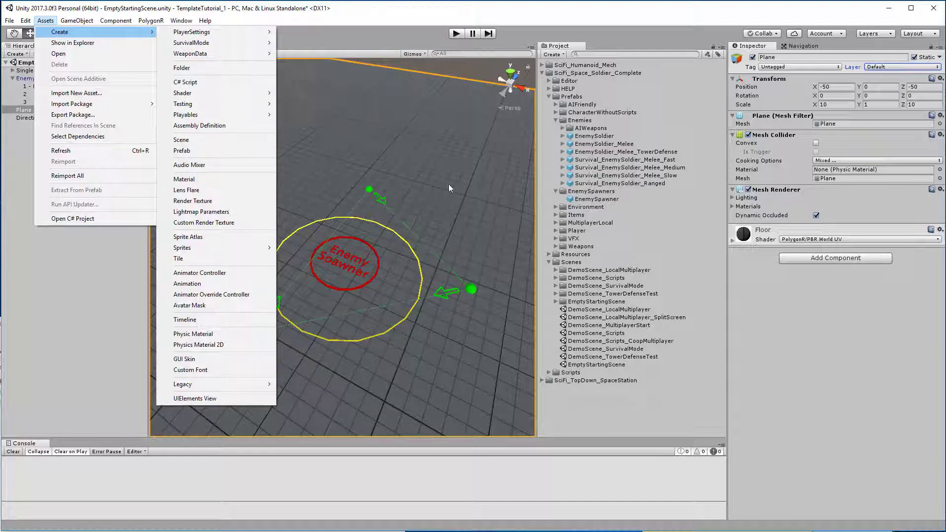
click(344, 155)
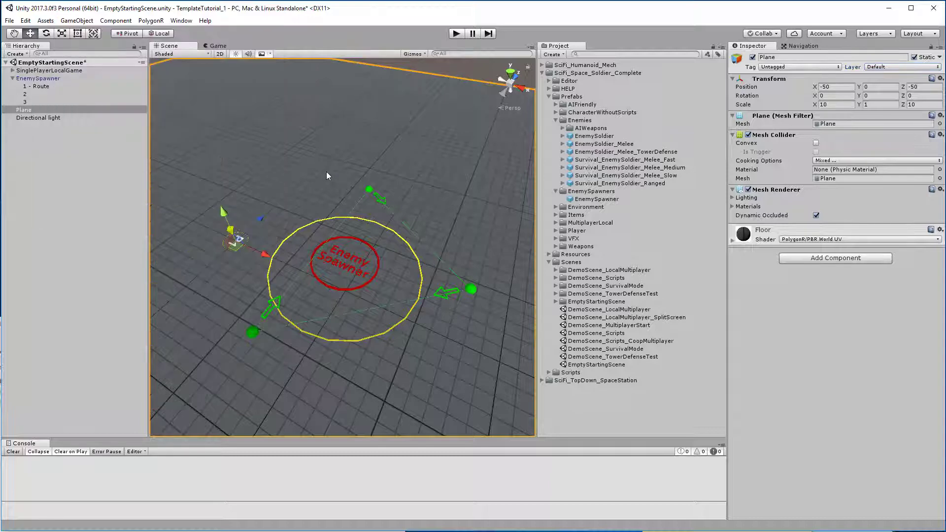
Step: Collapse EnemySpawner, expand SinglePlayerLocalGame, and collapse the Prefabs and Scenes folders
click(13, 79)
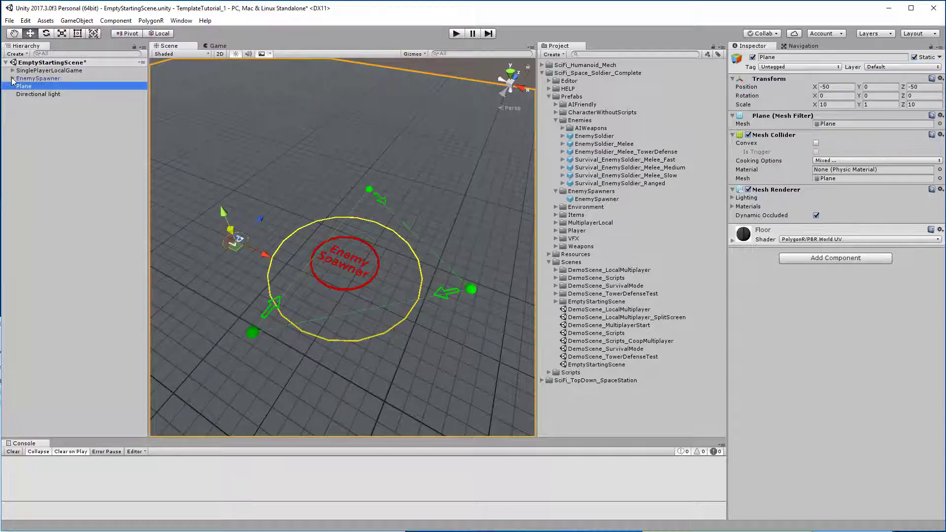
click(13, 71)
click(13, 71)
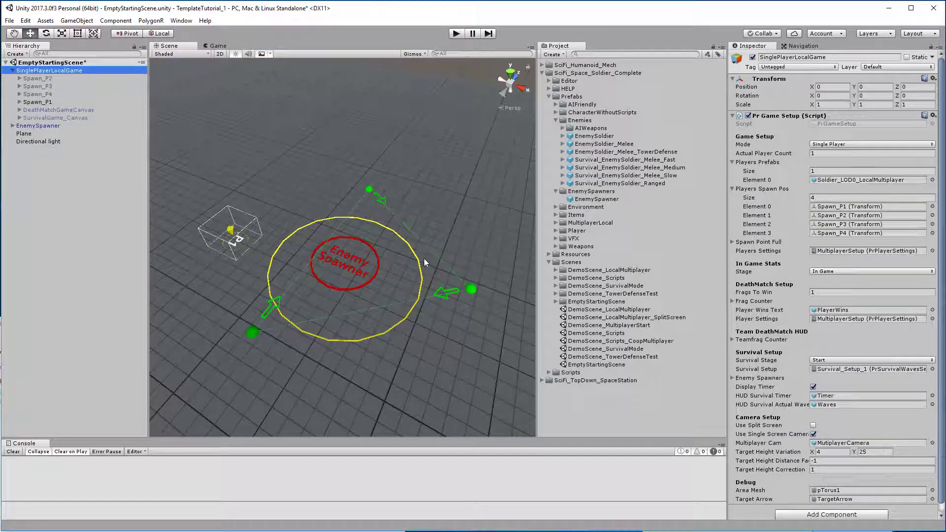
click(549, 96)
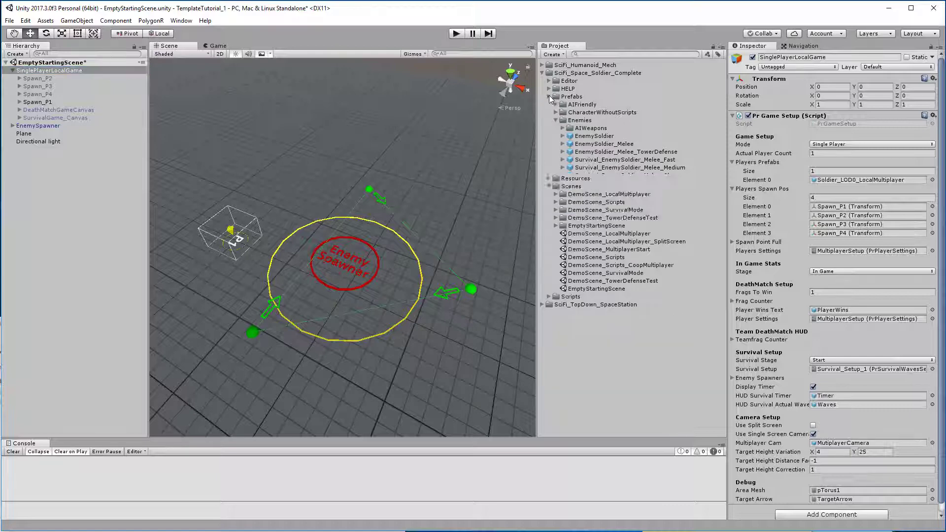
click(550, 113)
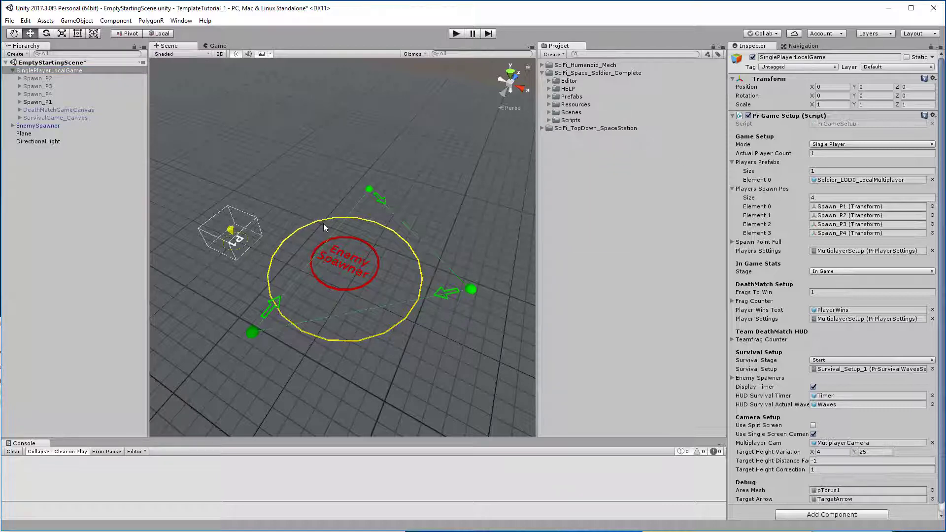